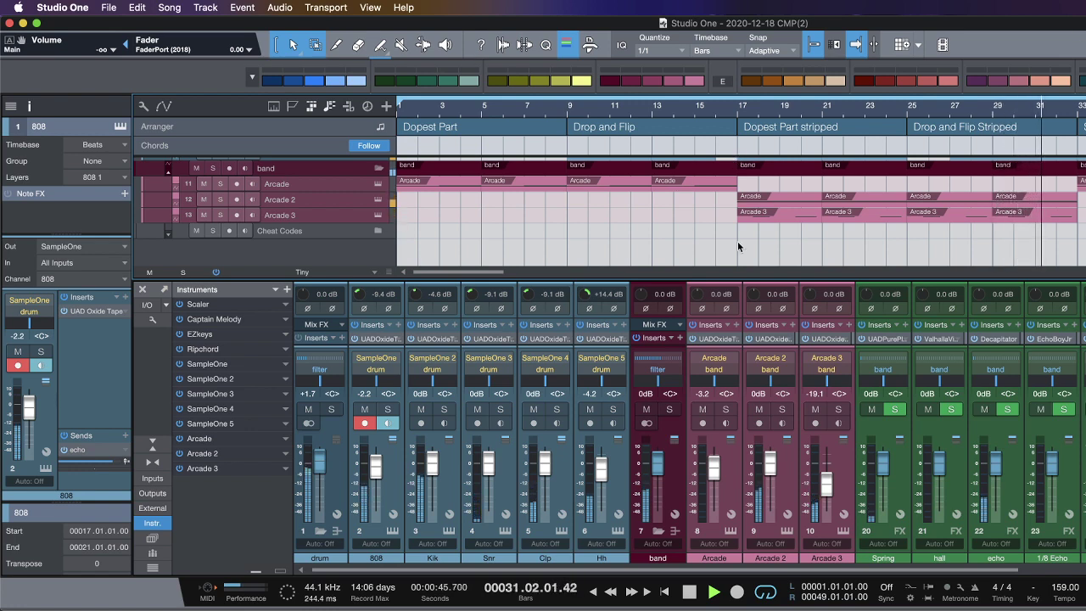
Step: Hide the console, stop playback, park the playhead at bar 24, then bring the console back with F3
key("F3")
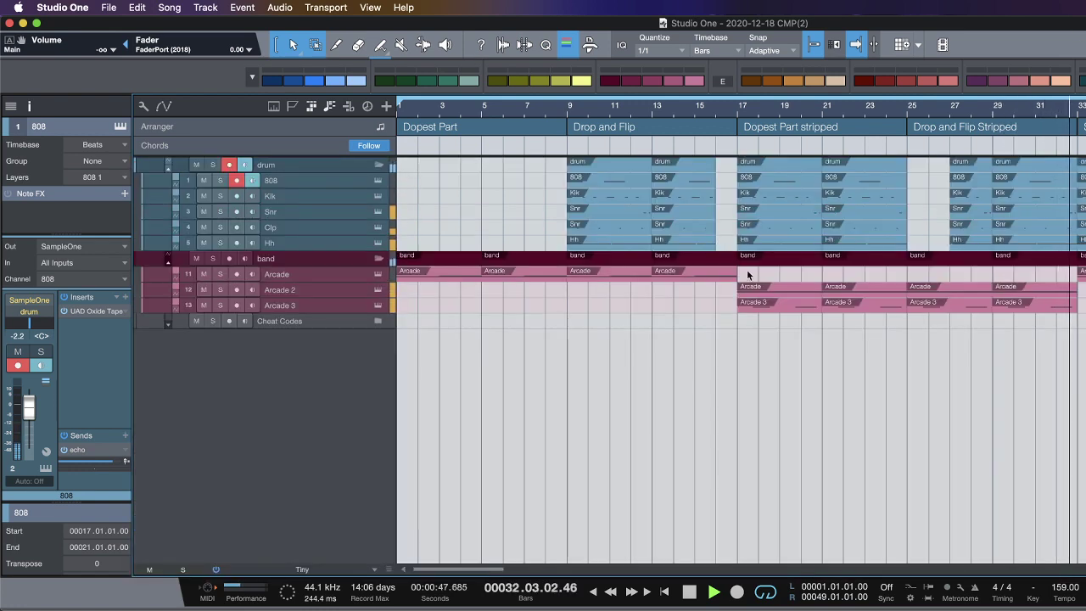
key("space")
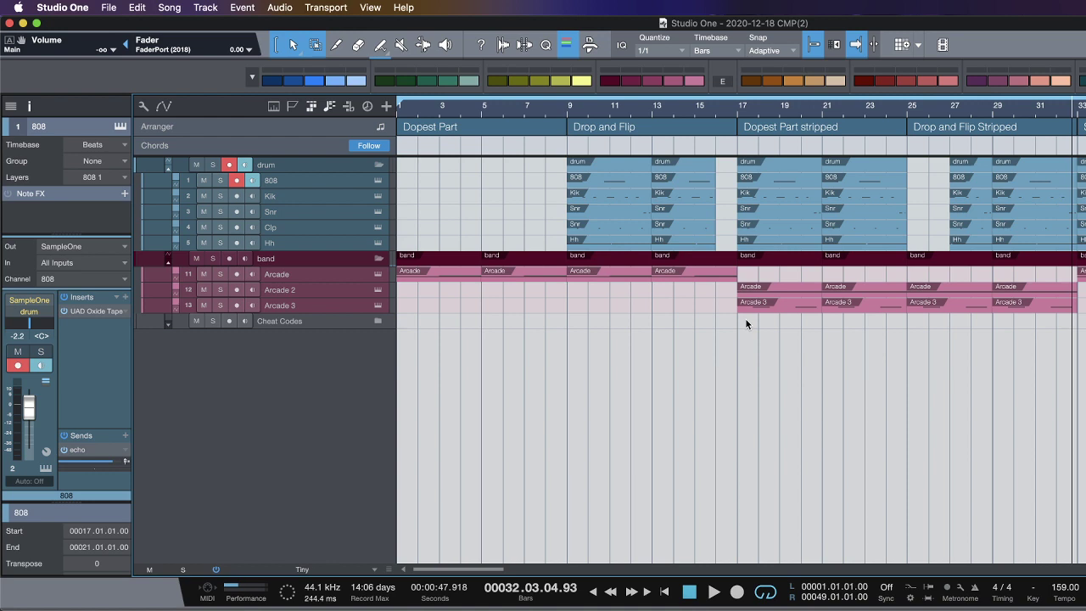
left_click(901, 354)
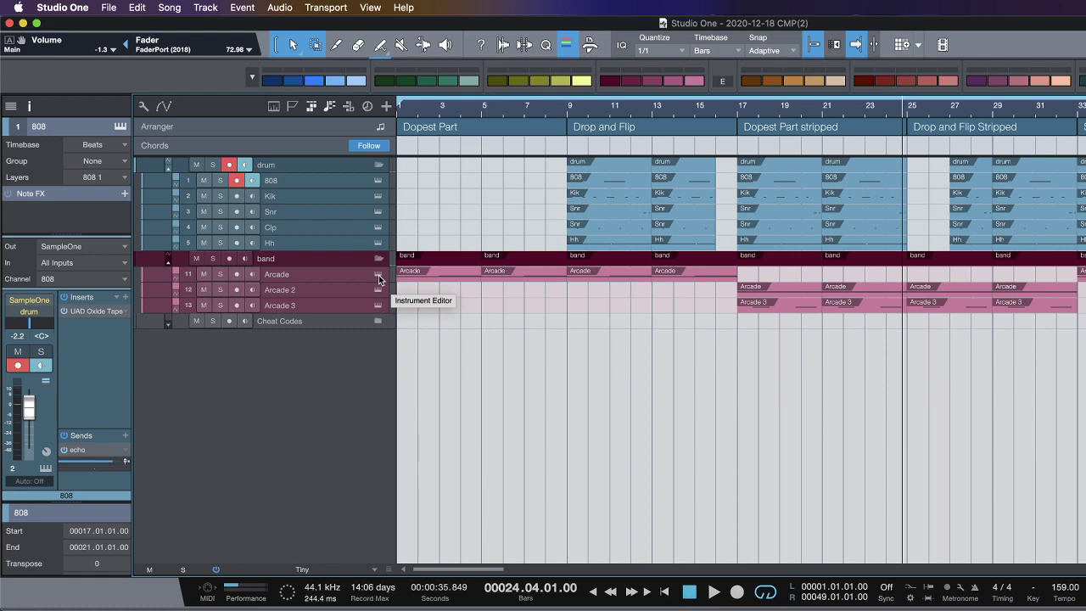
scroll(1068, 521, "right", 5)
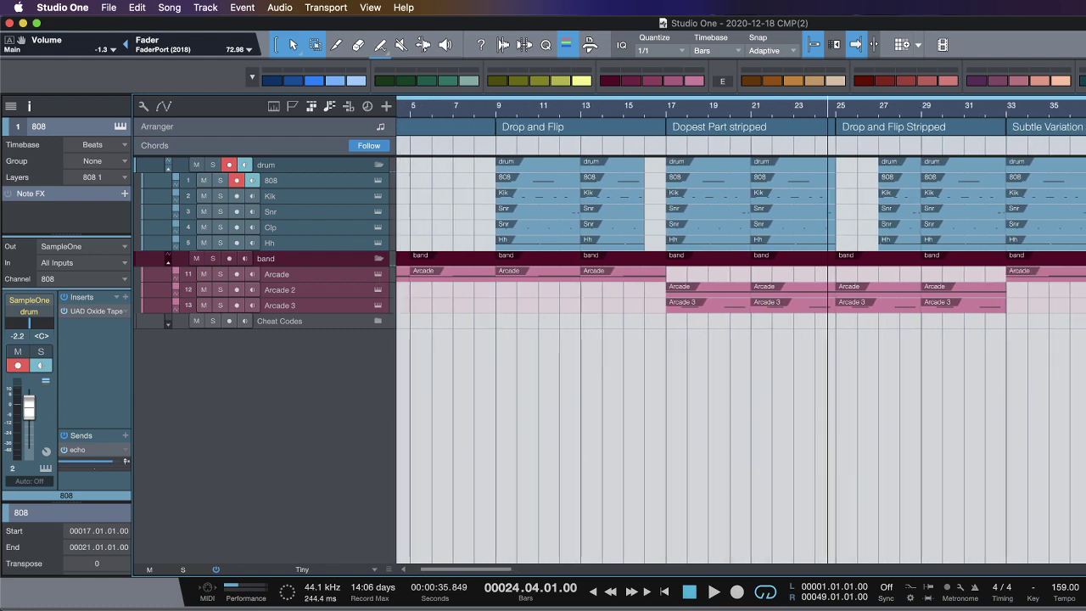
scroll(1067, 521, "right", 7)
key("F3")
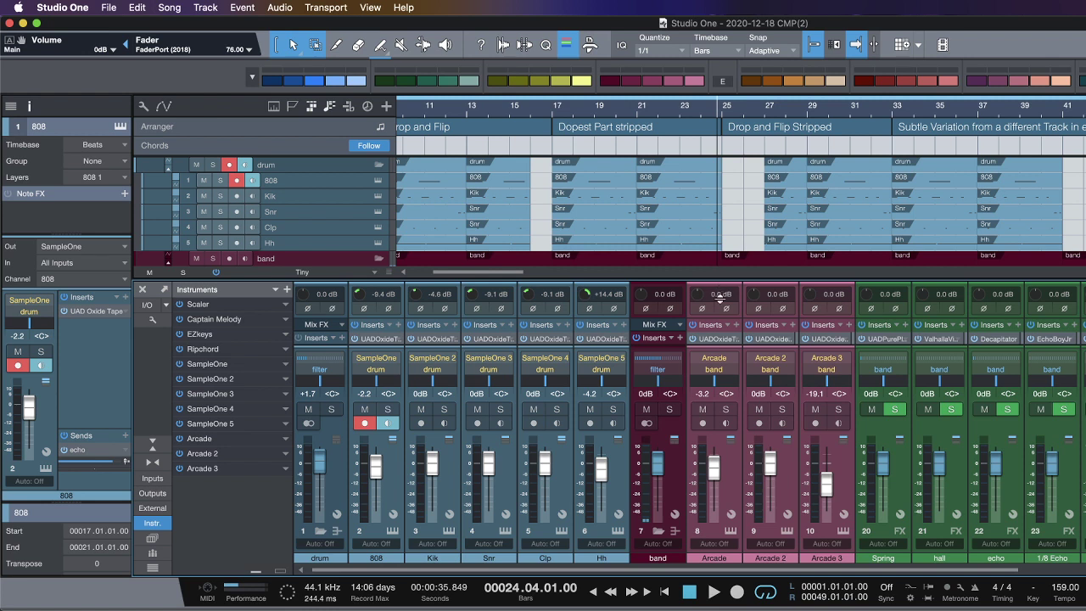
Step: Raise the Arcade channel fader to -2.9 dB, then return to bar 1 and start playback
left_click_drag(715, 466, 714, 463)
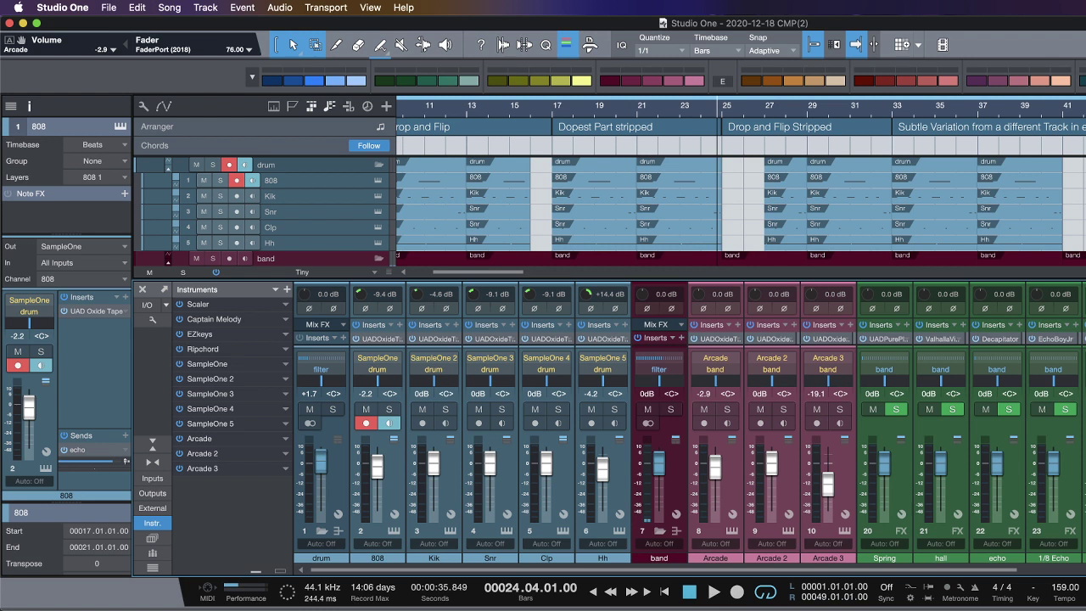
scroll(522, 222, "down", 5)
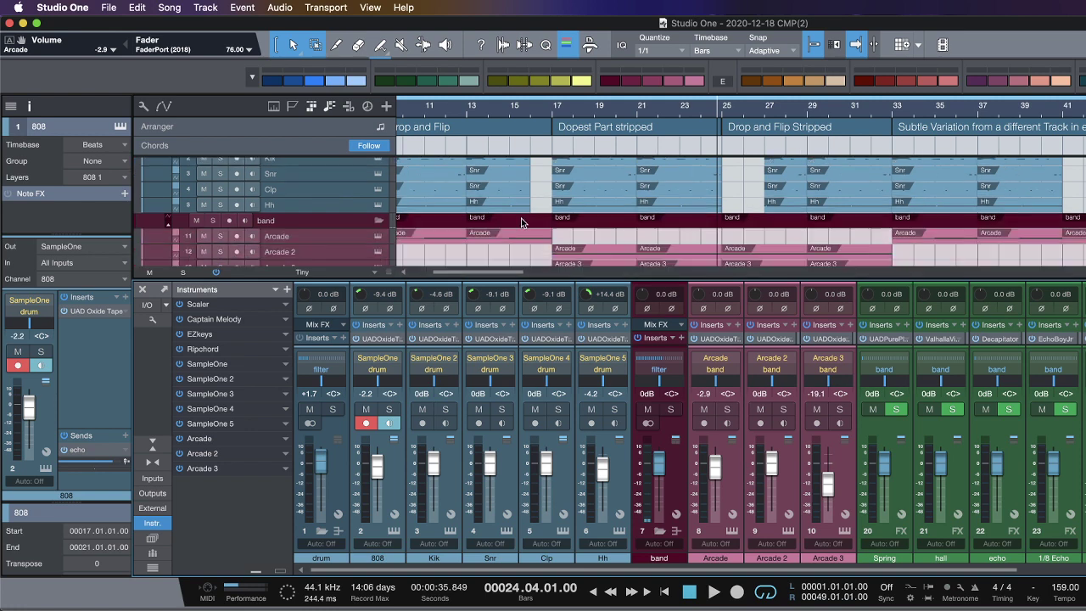
scroll(431, 189, "left", 3)
scroll(431, 188, "left", 2)
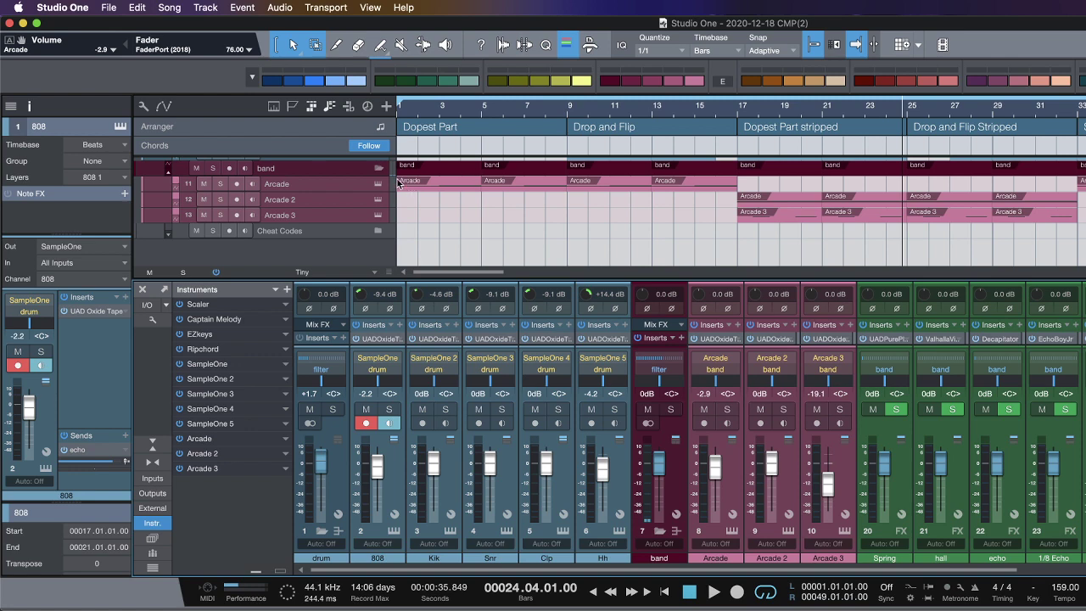
key("comma")
key("space")
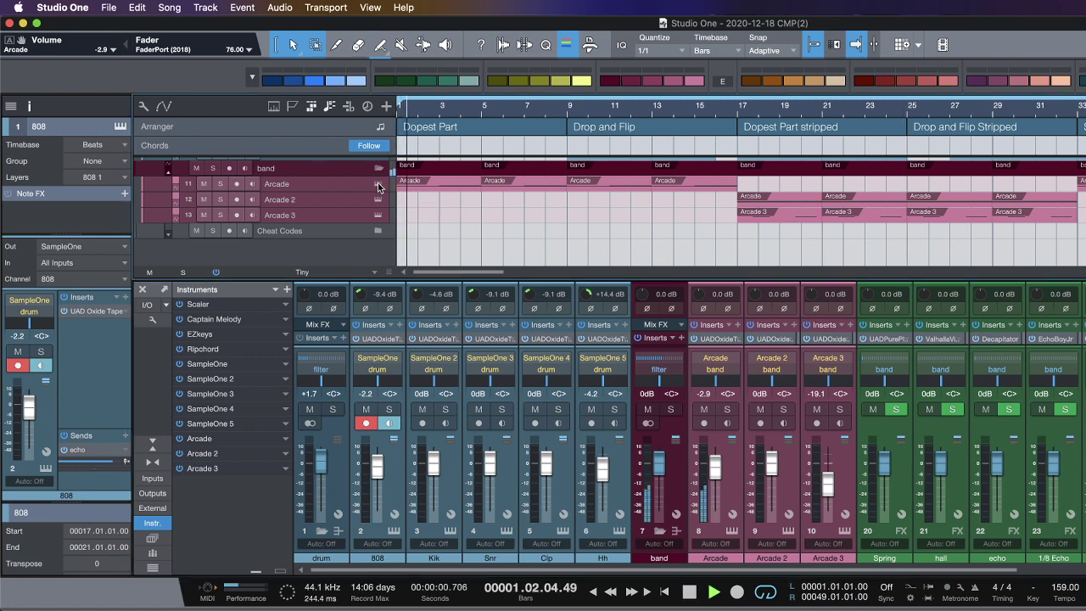
Step: Bring up the Arcade track's instrument window, reposition it, and stop playback
left_click(379, 186)
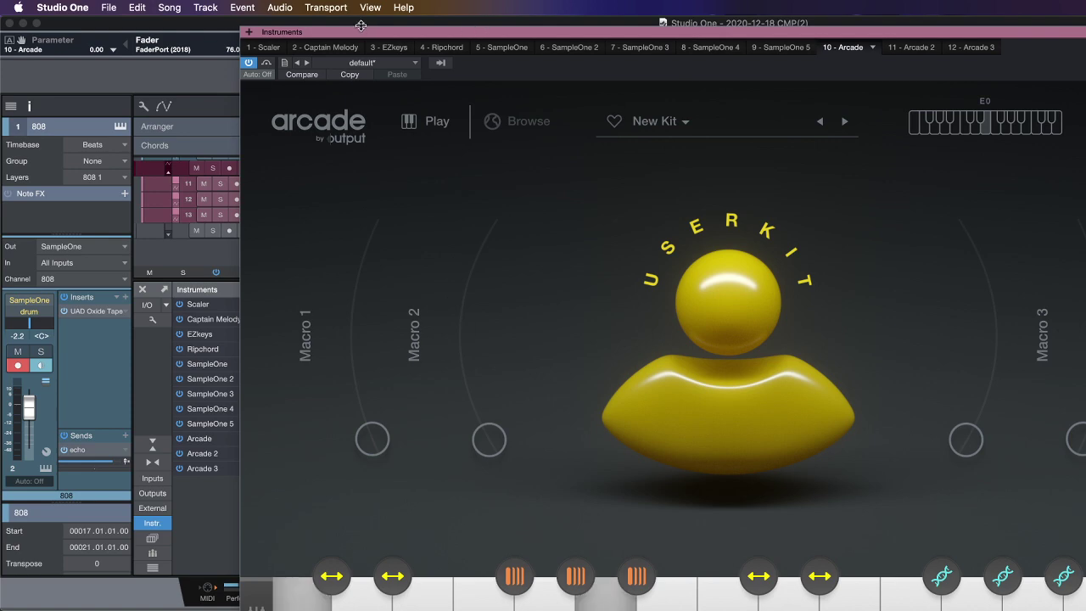
left_click_drag(360, 32, 400, 33)
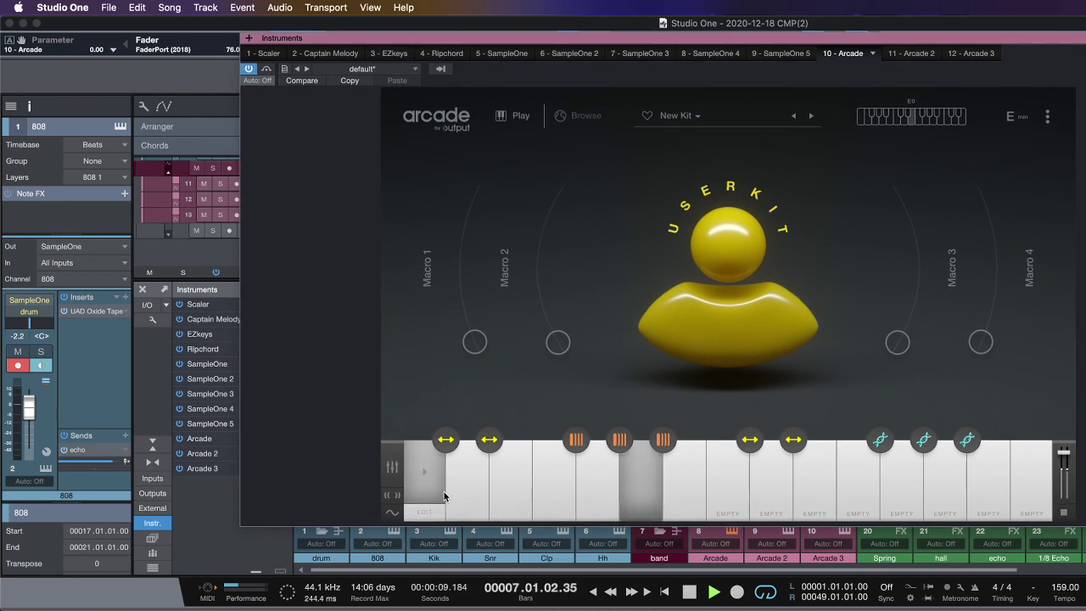
key("space")
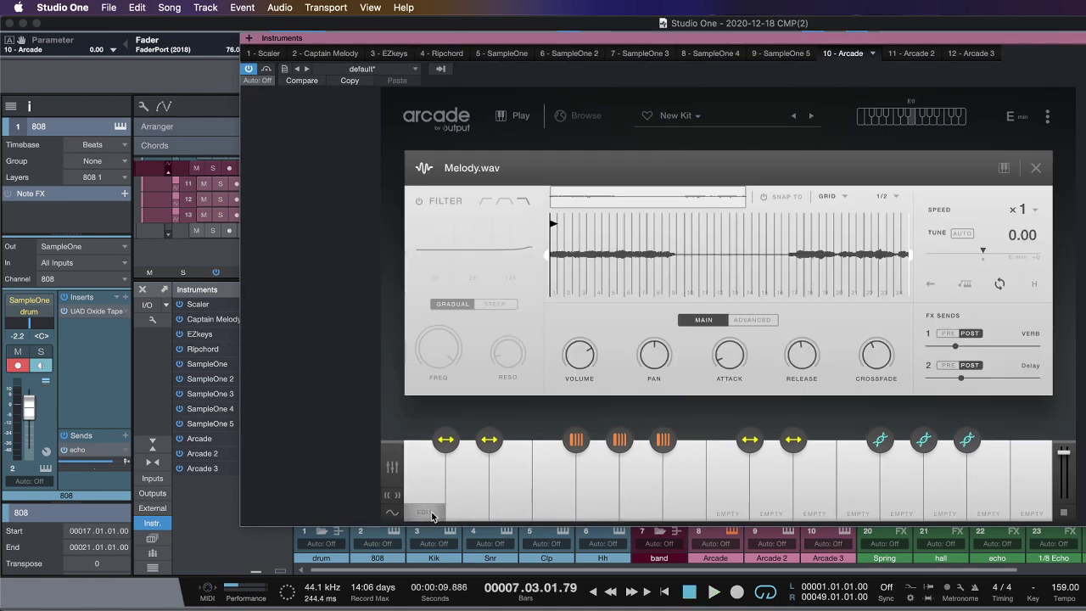
Step: Show the Melody.wav sample's edit settings, check Keys.wav, then return to Melody.wav
left_click(429, 512)
left_click(641, 512)
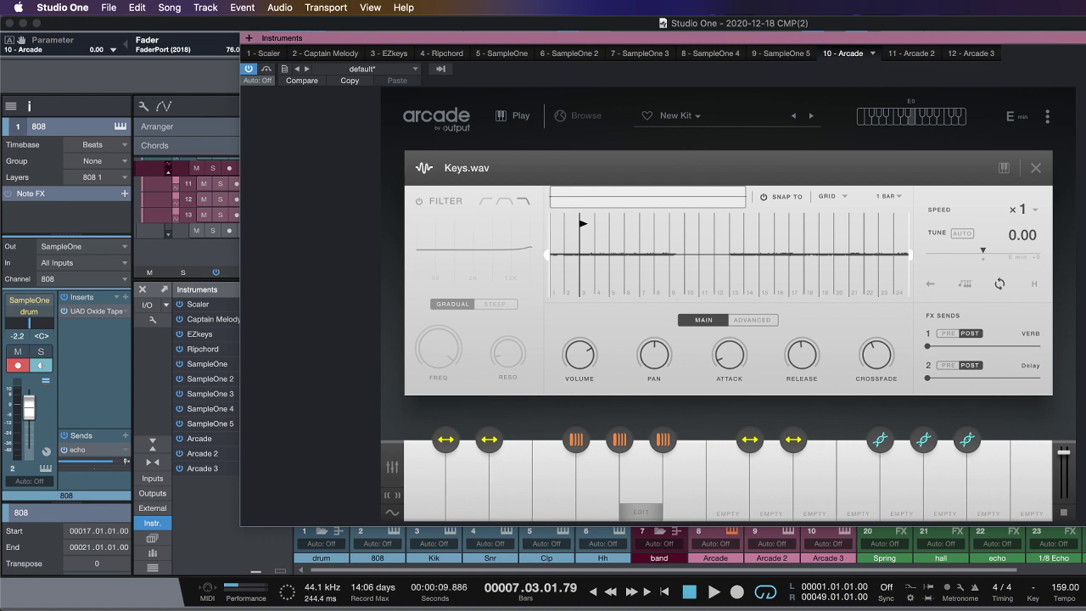
left_click(424, 513)
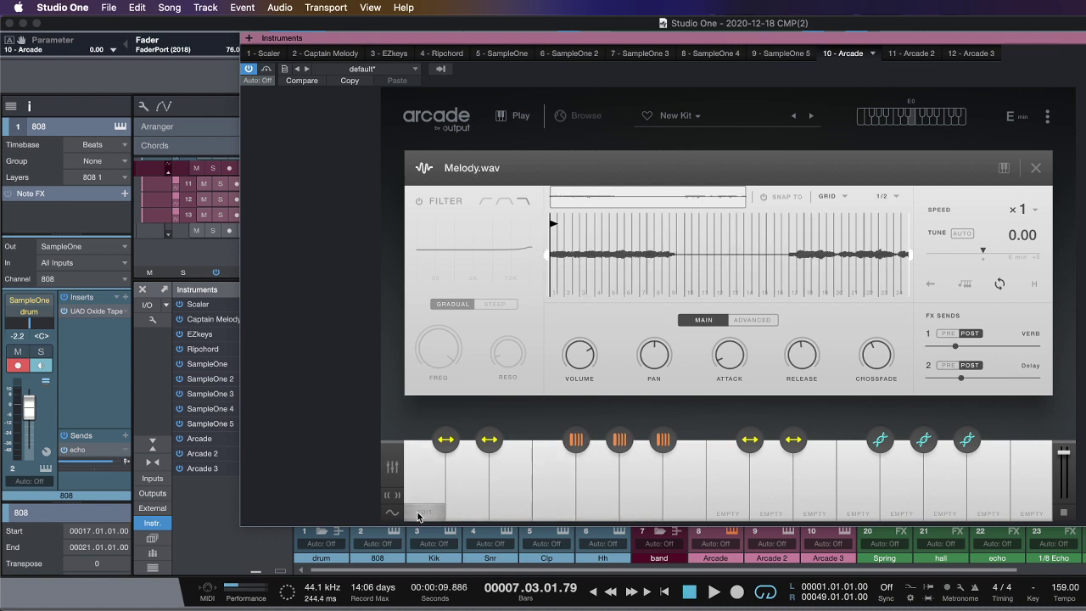
mouse_move(633, 436)
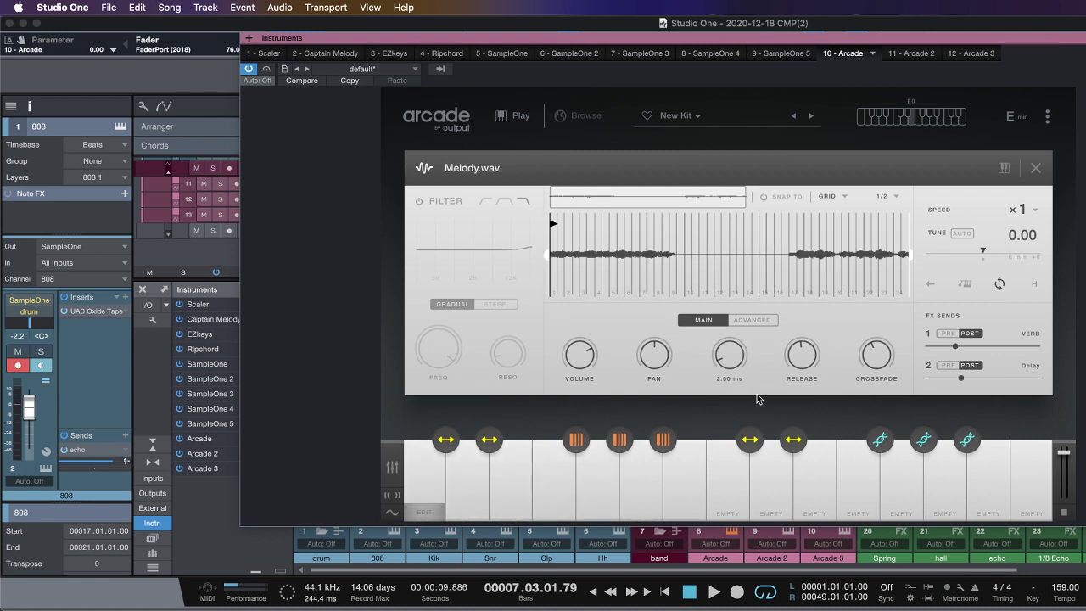
mouse_move(790, 385)
Step: View the Arcade kit mixer and send 2's effect list, then close the Arcade window with Cmd+W
left_click(393, 467)
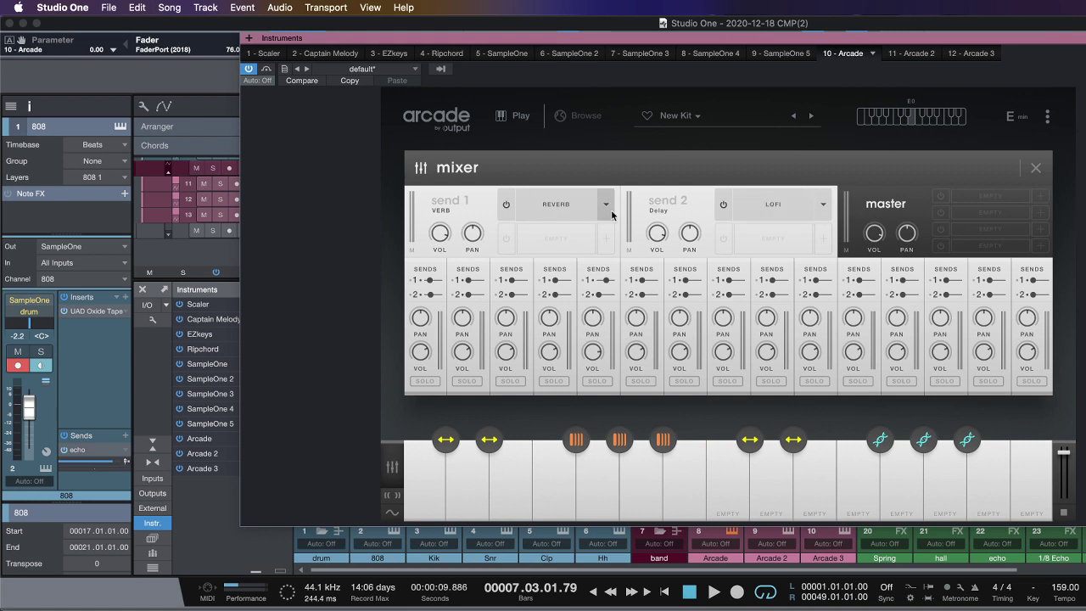
left_click(826, 209)
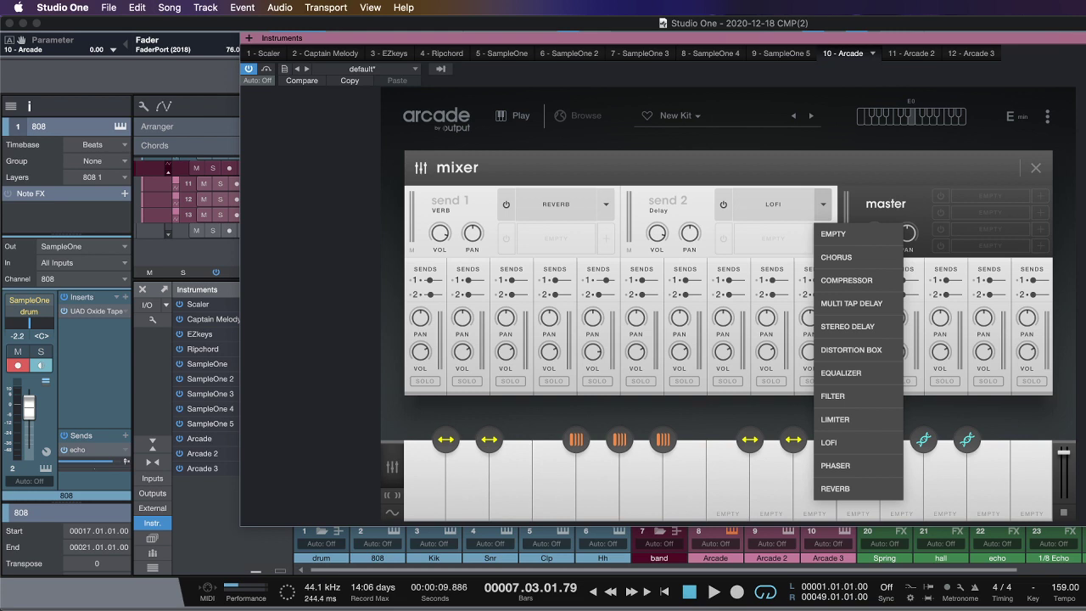
key("super+w")
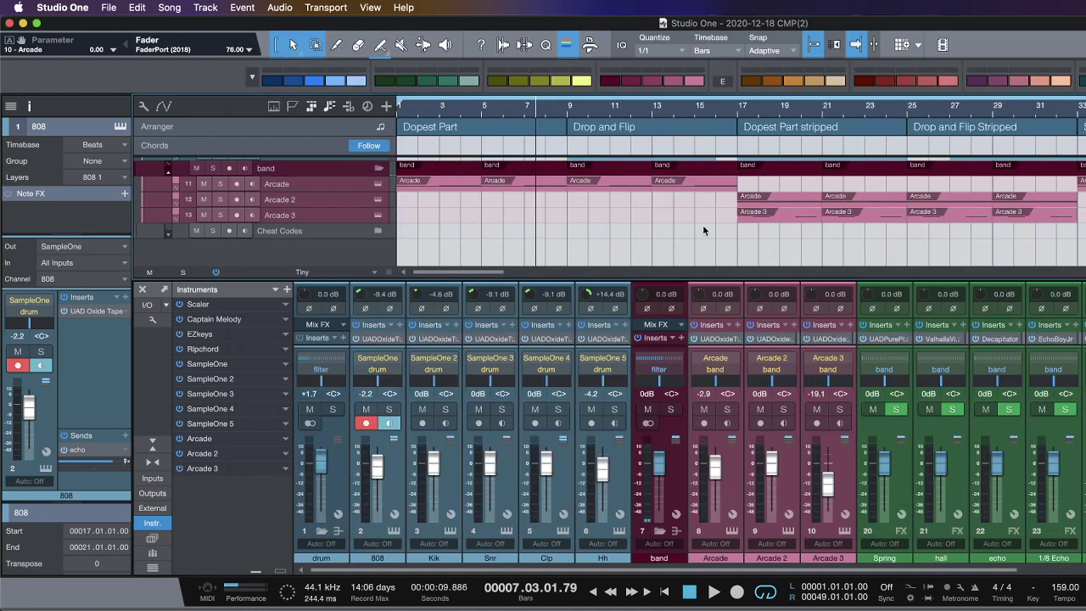
Step: Play the song from bar 5, then jump the playhead to bar 9
left_click(479, 113)
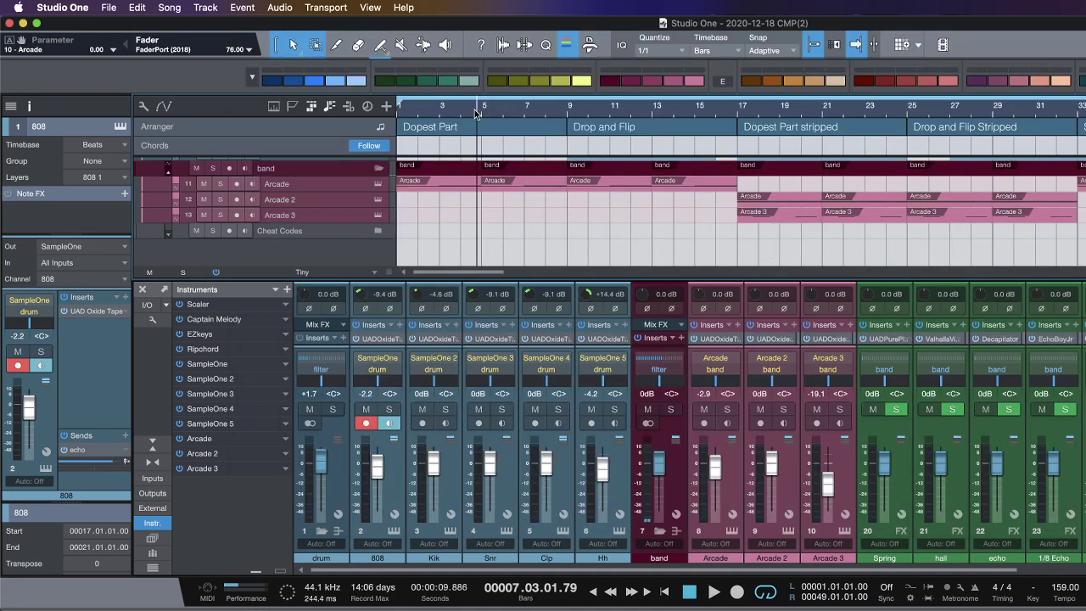
key("space")
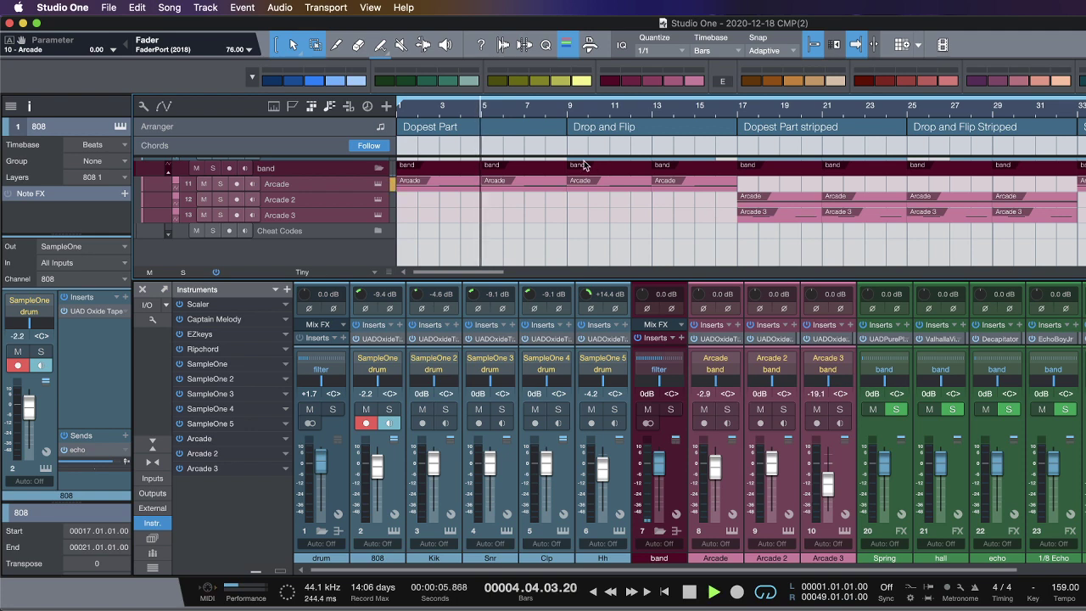
scroll(442, 187, "up", 3)
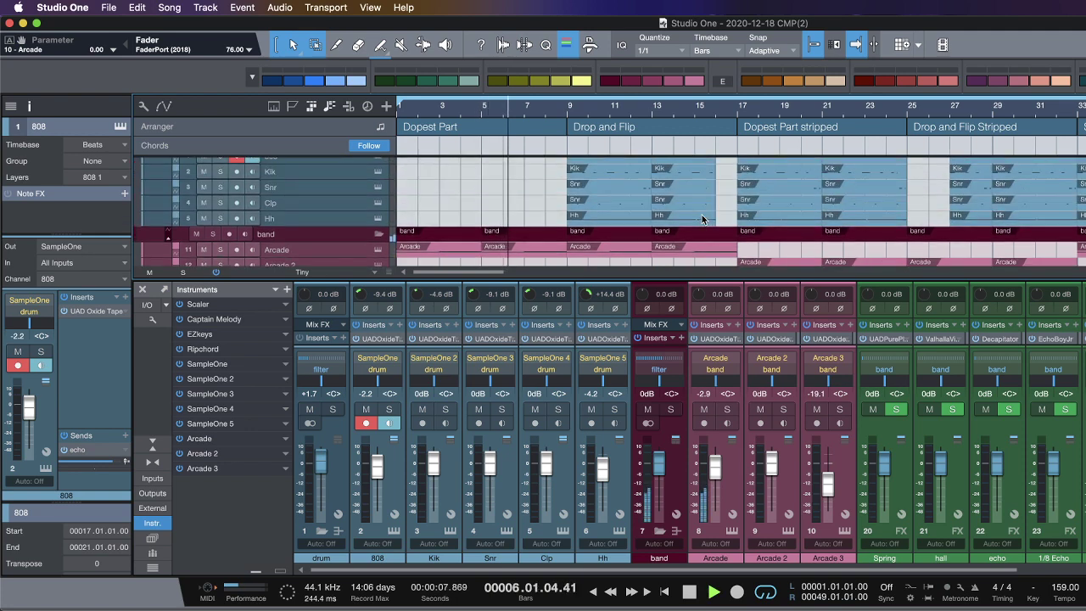
left_click(568, 113)
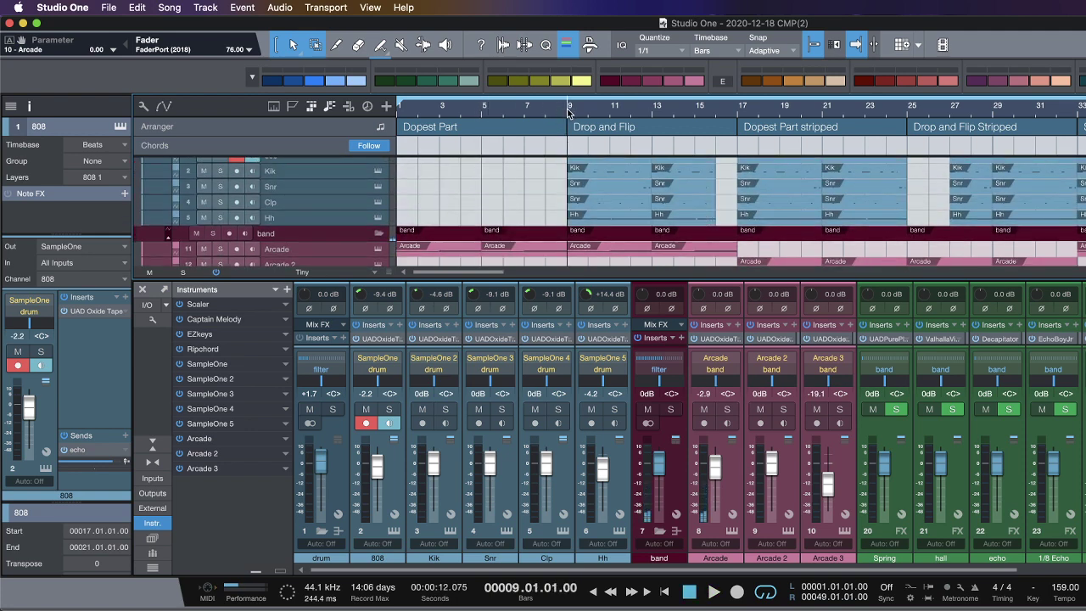
Step: Scroll to the band folder and open the Arcade 2 event in the note editor
scroll(746, 229, "up", 1)
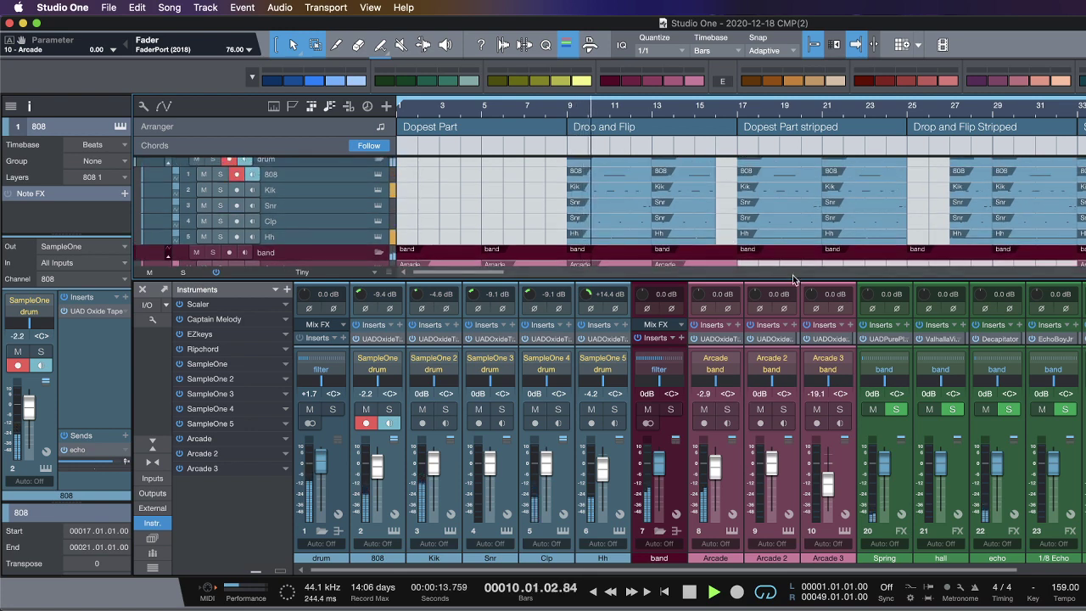
scroll(791, 246, "down", 3)
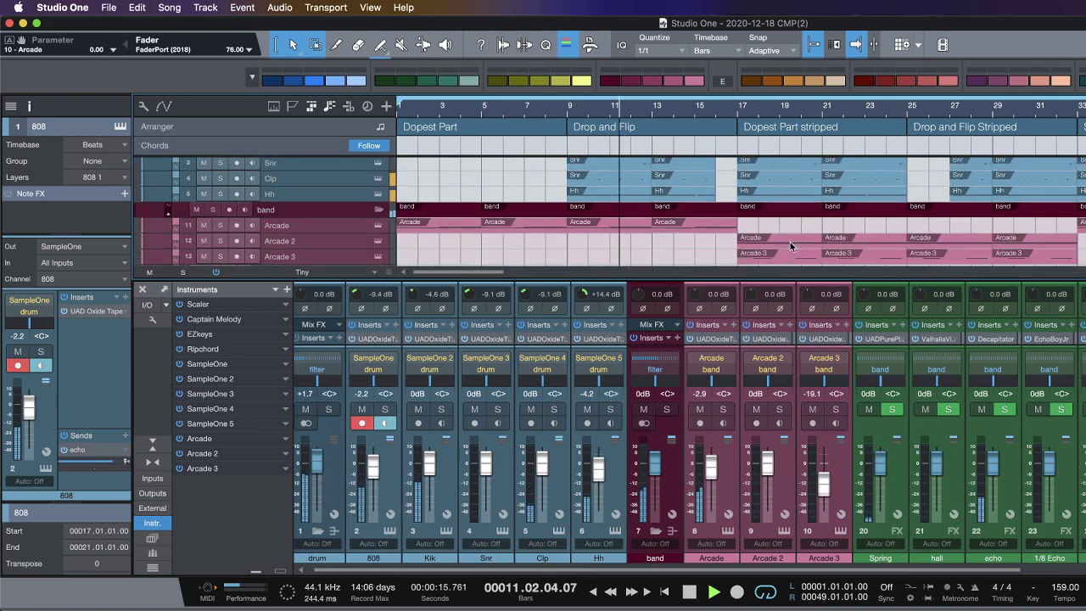
scroll(791, 246, "down", 2)
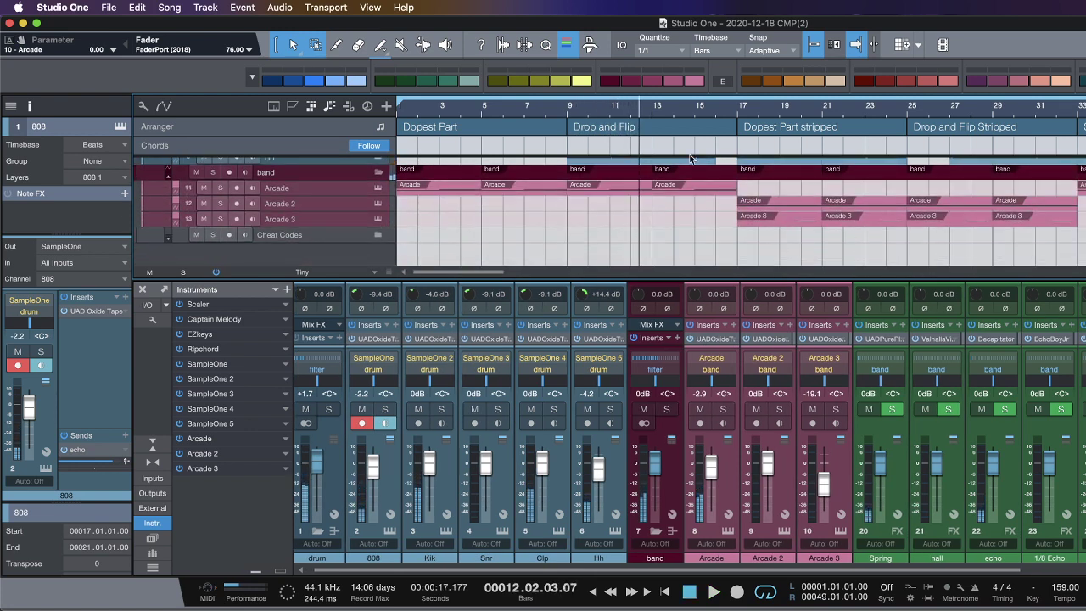
double_click(759, 202)
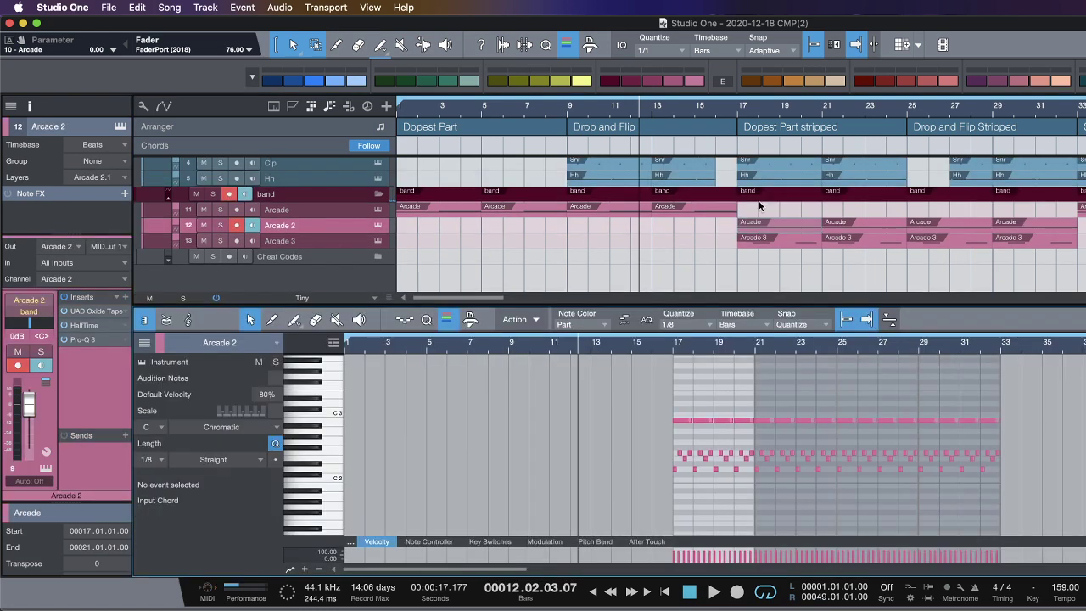
Step: Play from bar 16 and lower the editor splitter to give the arrangement more room
left_click(725, 113)
key("space")
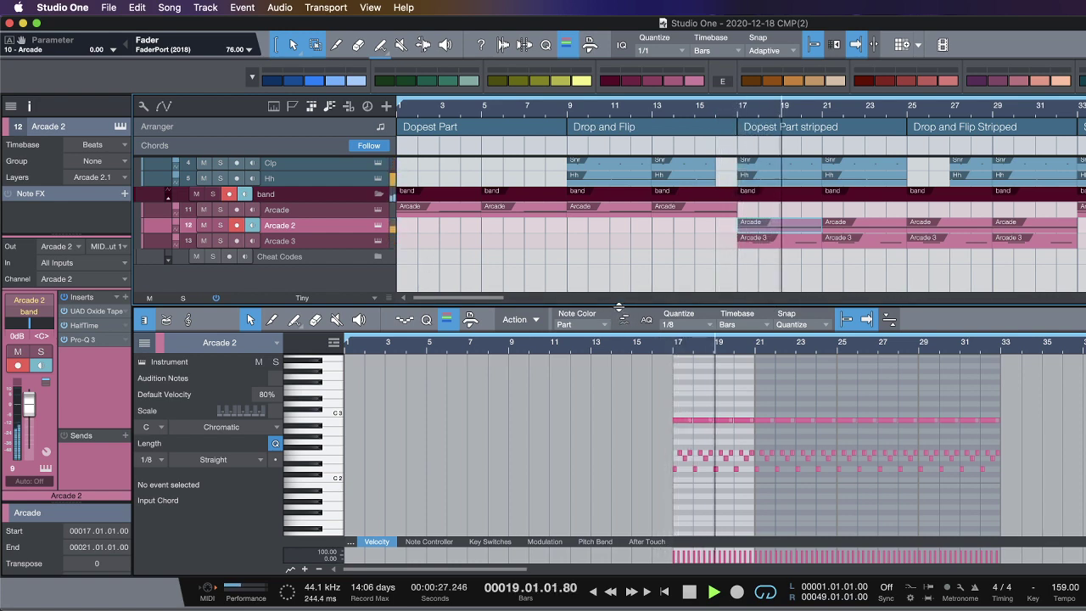
left_click_drag(619, 308, 612, 459)
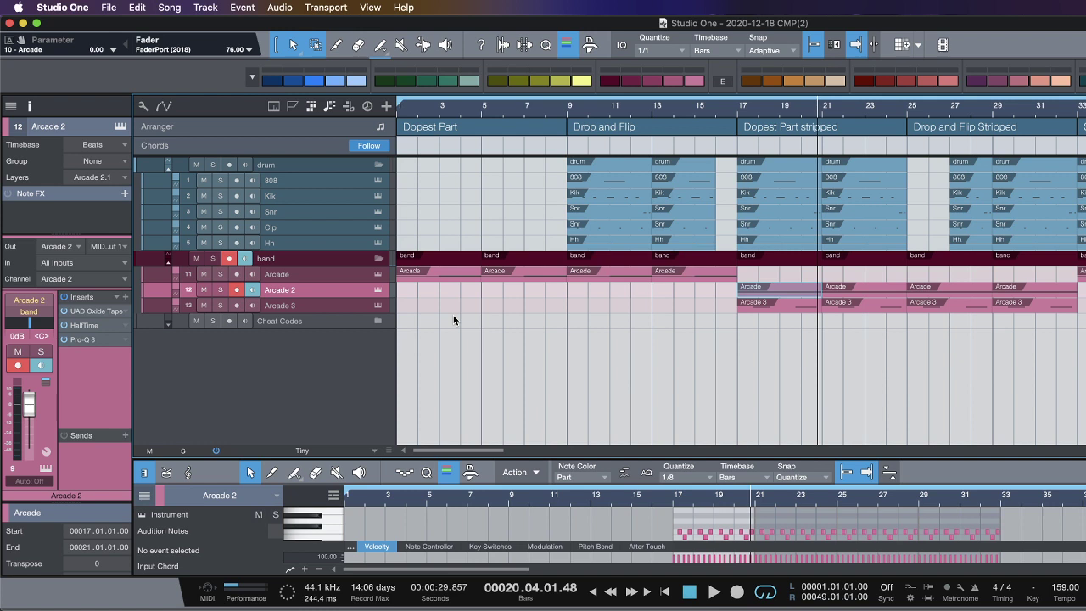
Step: Make the Arcade 2 track taller, clear the range selection, and show its instrument window
left_click_drag(367, 297, 409, 382)
left_click(784, 355)
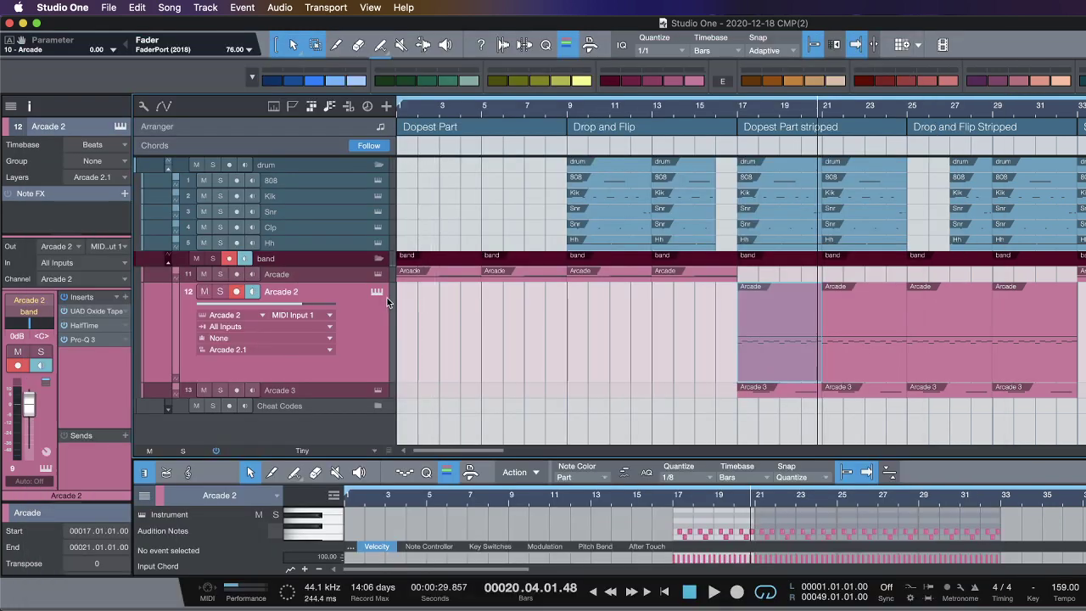
left_click(379, 294)
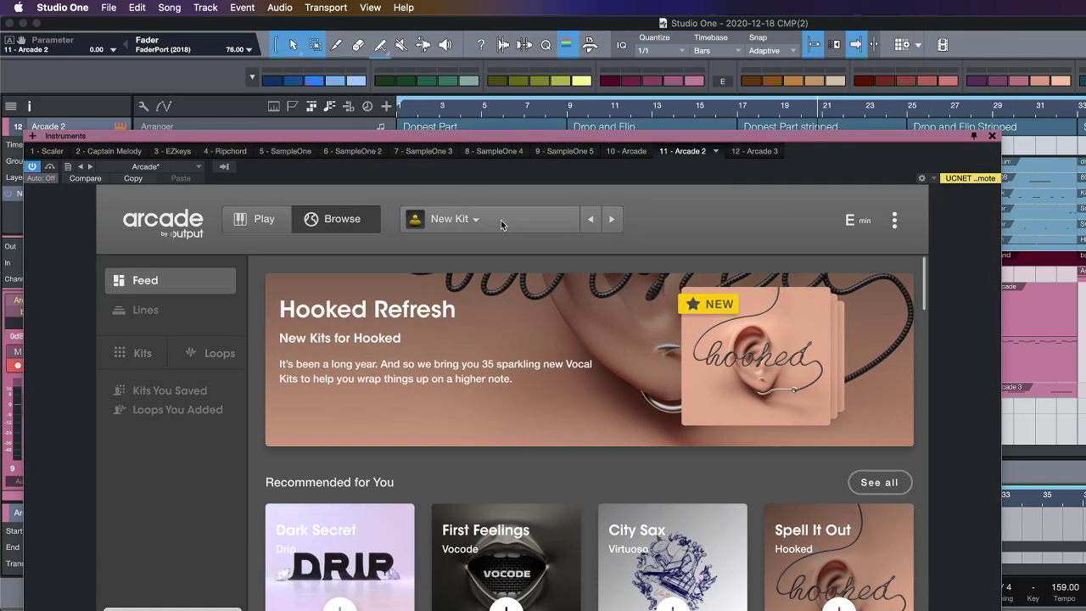
Step: Reposition the Arcade 2 plugin window and switch Arcade to the kit performance view
left_click_drag(489, 135, 603, 71)
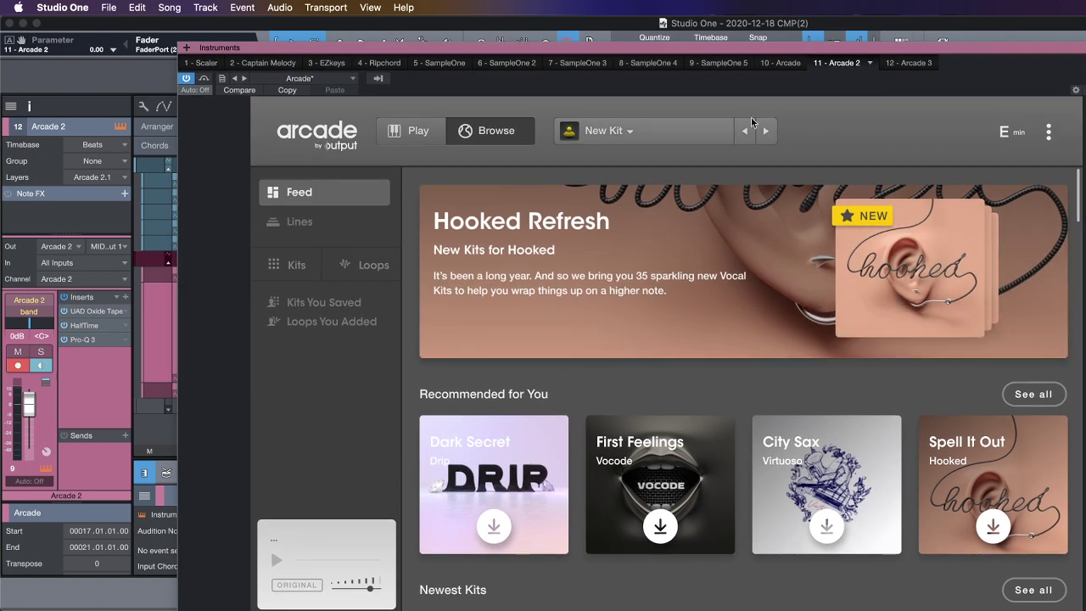
left_click(405, 136)
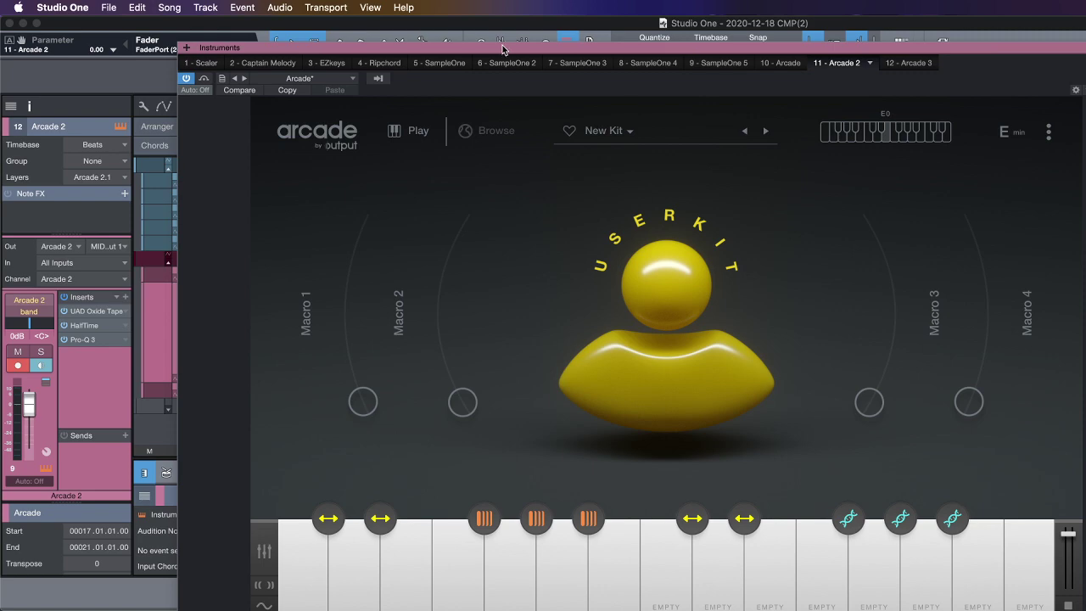
left_click_drag(503, 45, 528, 242)
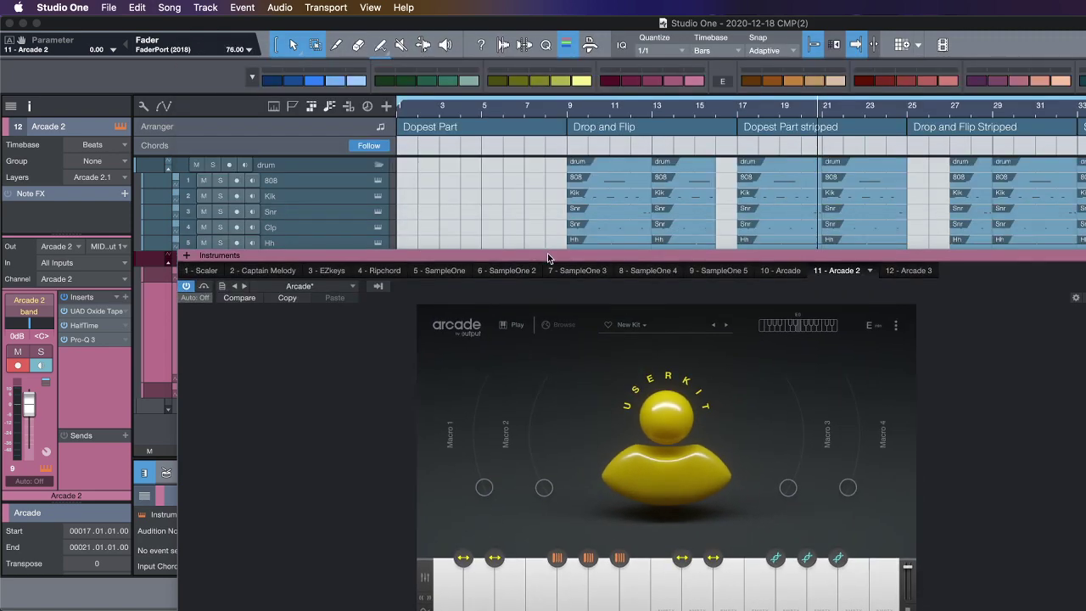
key("F2")
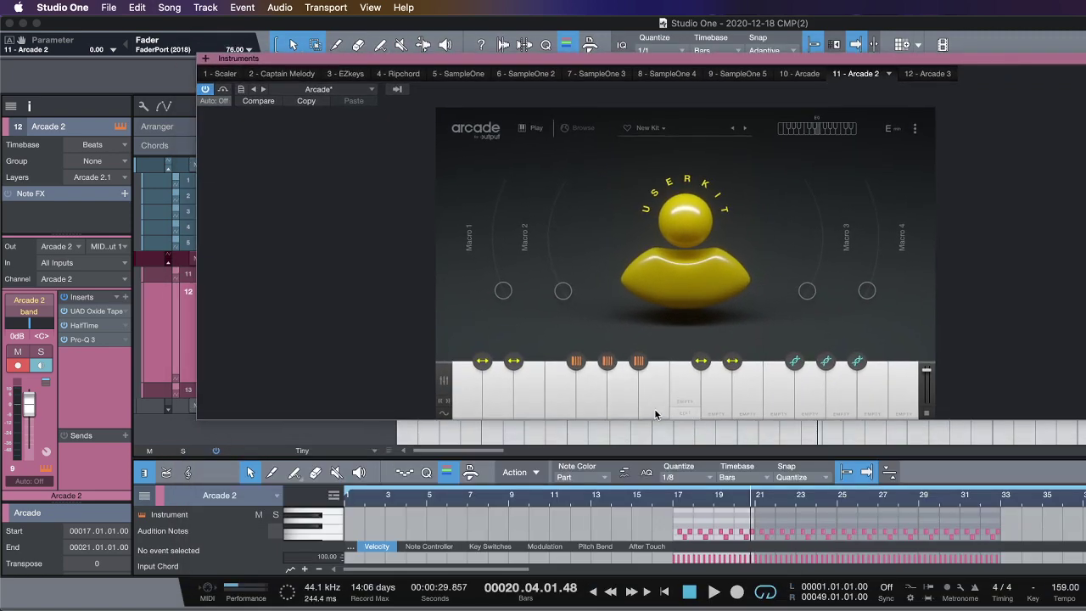
Step: Inspect Keys.wav and the Melody.wav slices on neighbouring kit keys, then close the plugin with F11
left_click(647, 409)
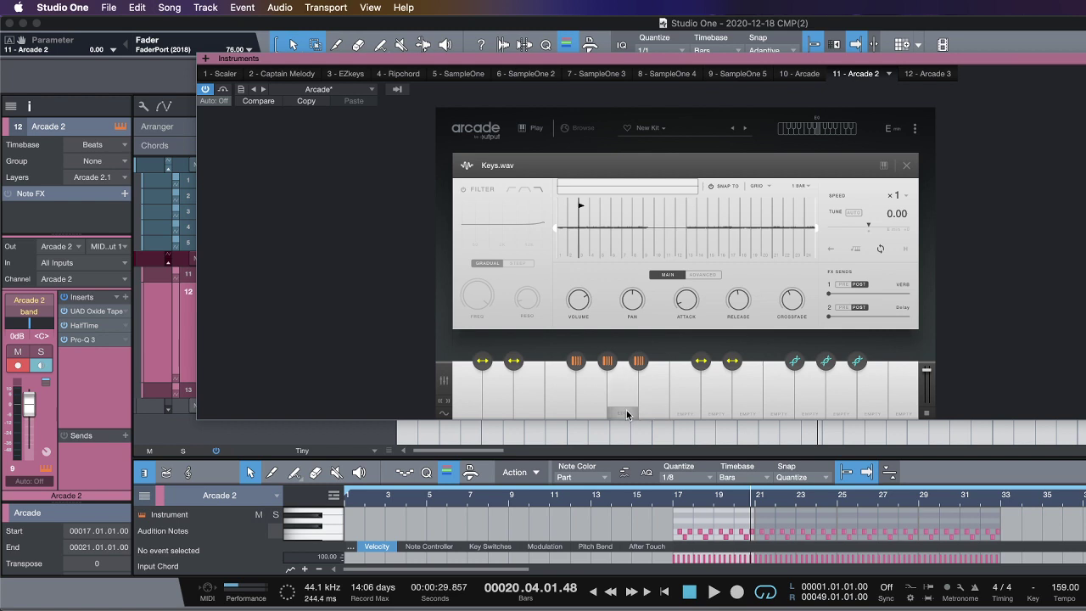
left_click(558, 409)
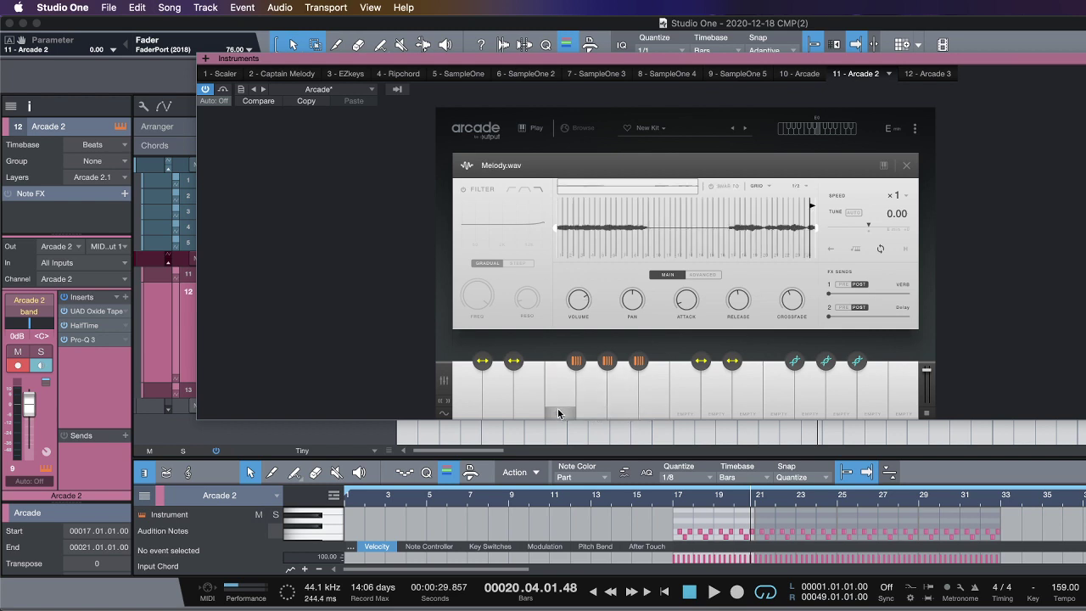
left_click(534, 410)
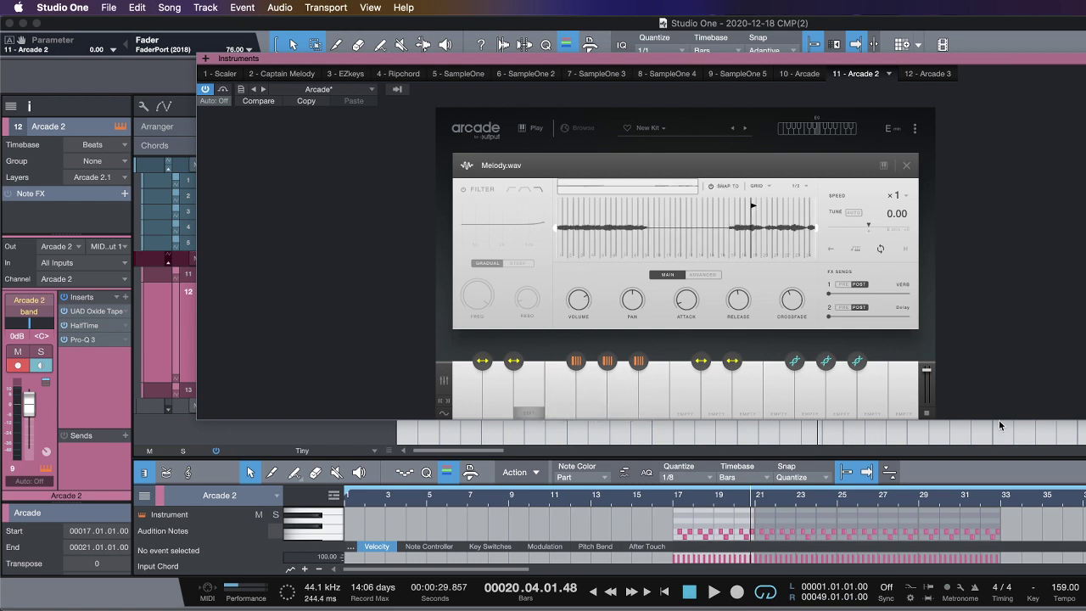
left_click_drag(1001, 420, 1002, 537)
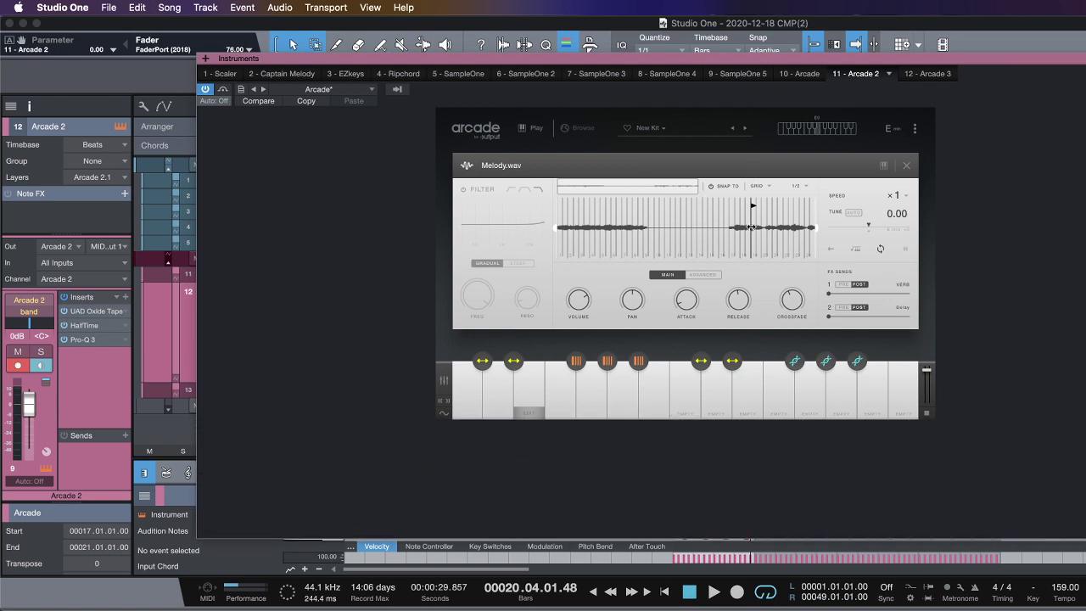
left_click(499, 414)
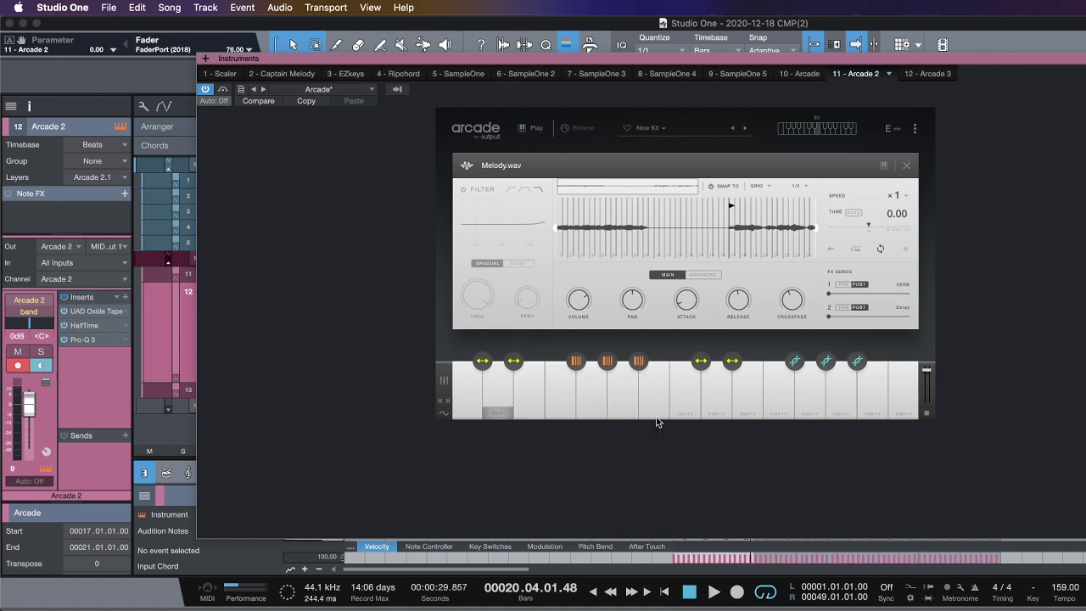
left_click(528, 413)
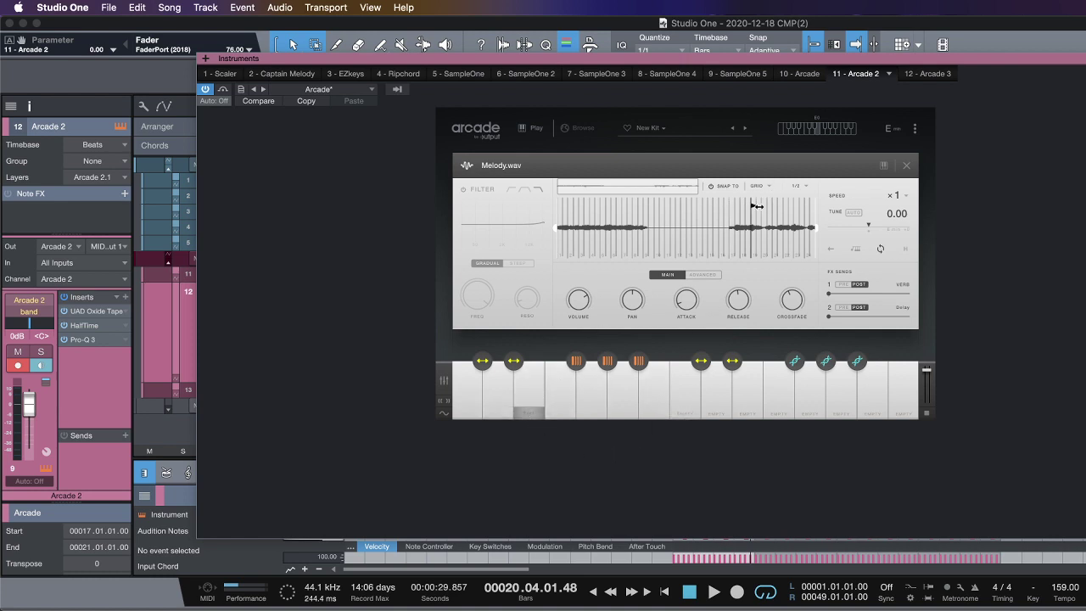
left_click(554, 417)
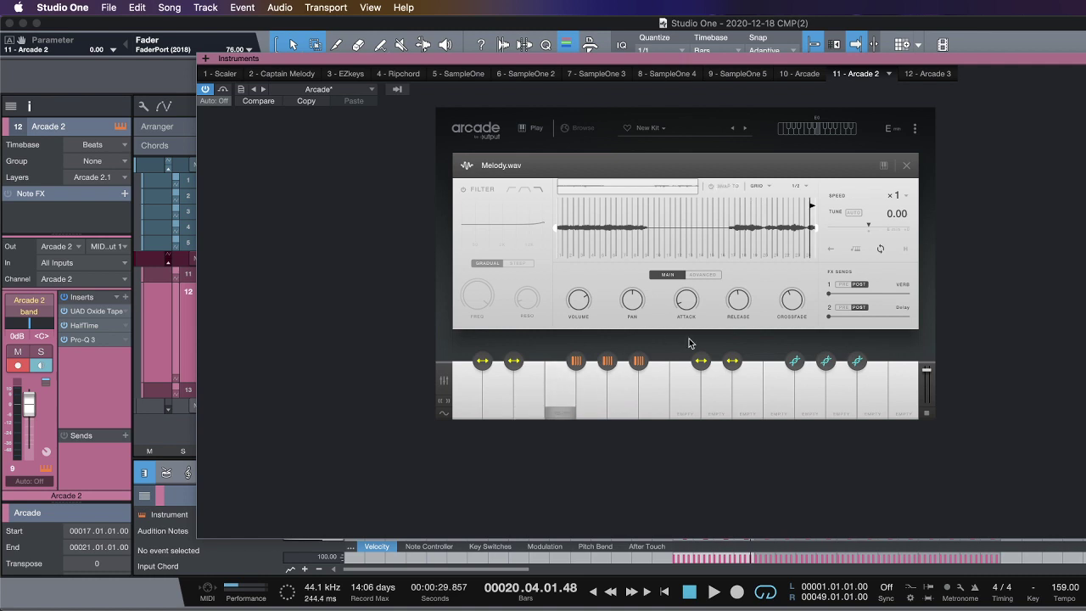
key("F11")
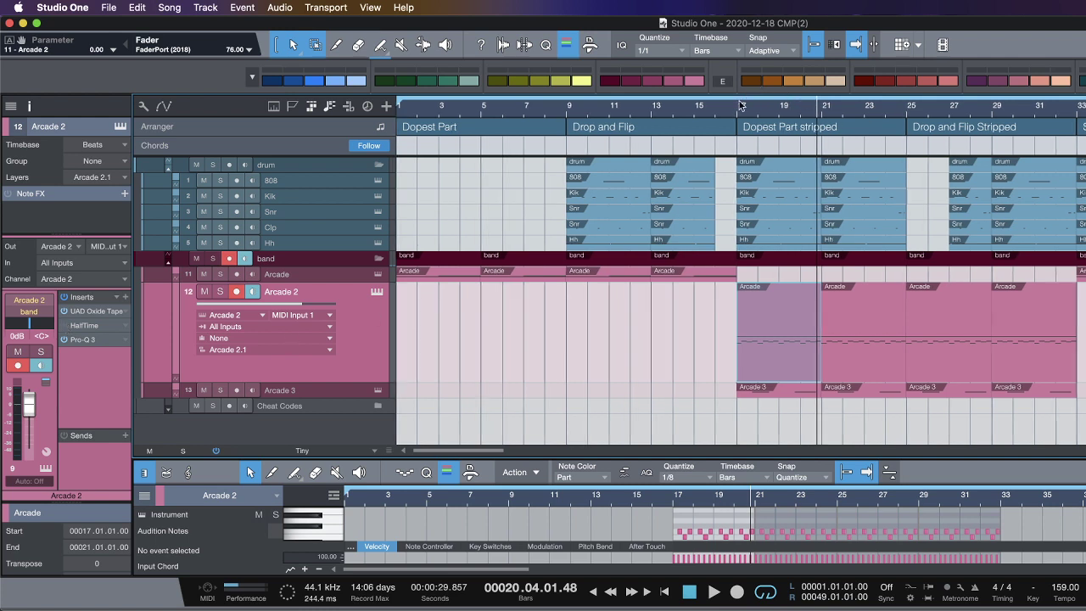
Step: Play from bar 17, set a loop over bars 17–21, and turn on follow with zoom
left_click_drag(739, 106, 732, 115)
key("space")
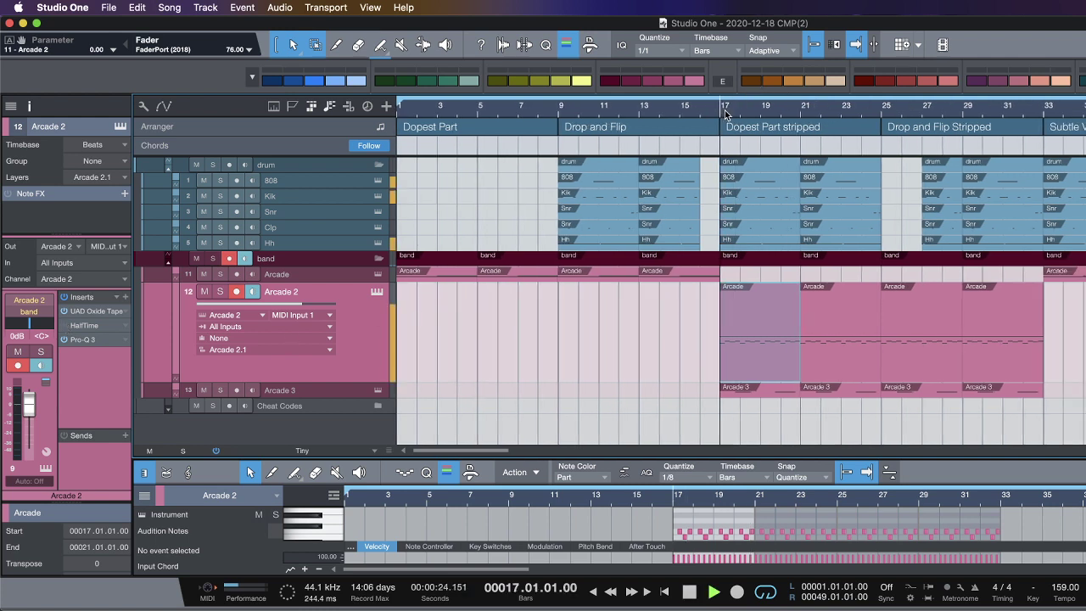
left_click_drag(725, 95, 795, 98)
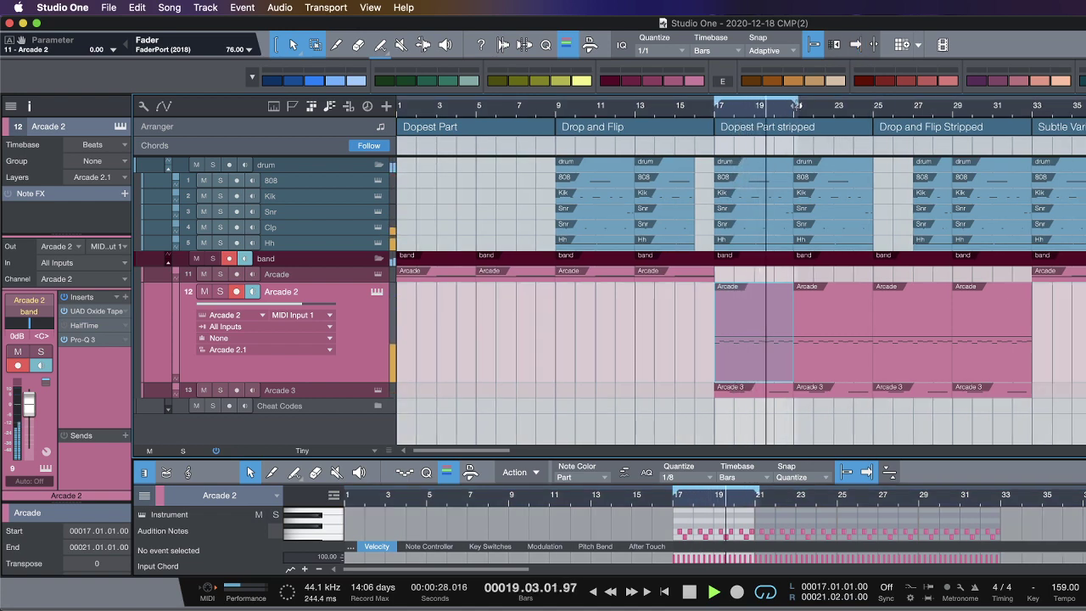
key("f")
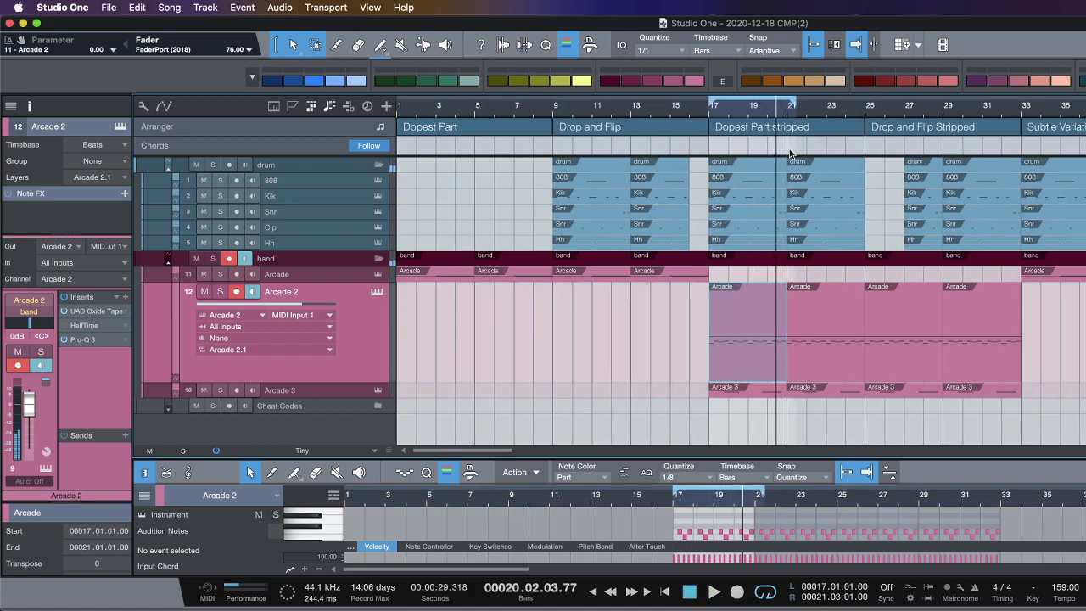
key("e")
key("e")
key("e")
Step: Replay the loop from bar 17, trim its end back to bar 21, and stop playback
left_click_drag(791, 107, 834, 108)
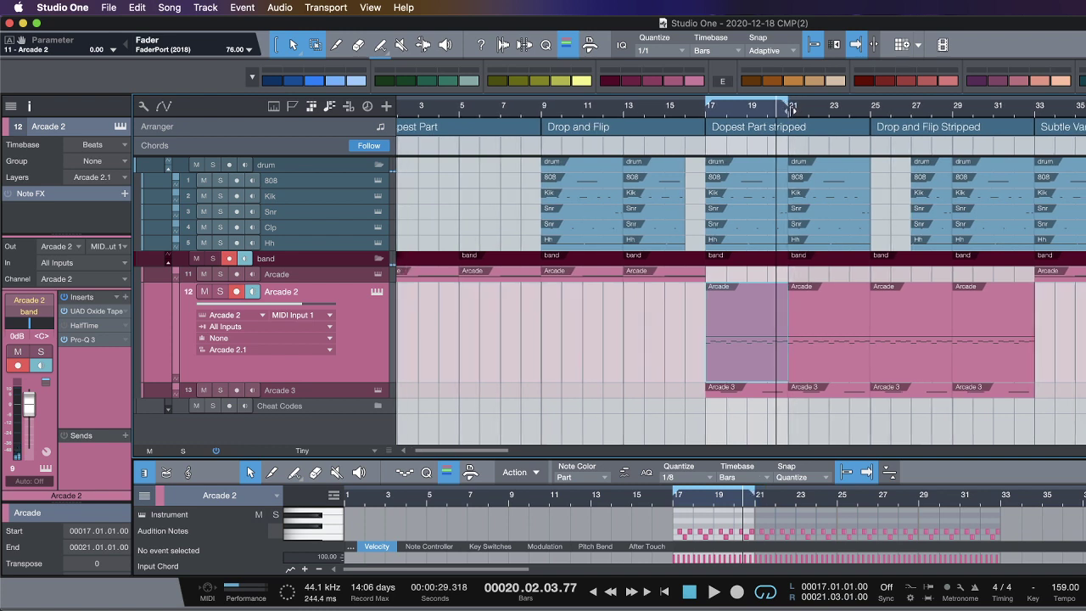
key("w")
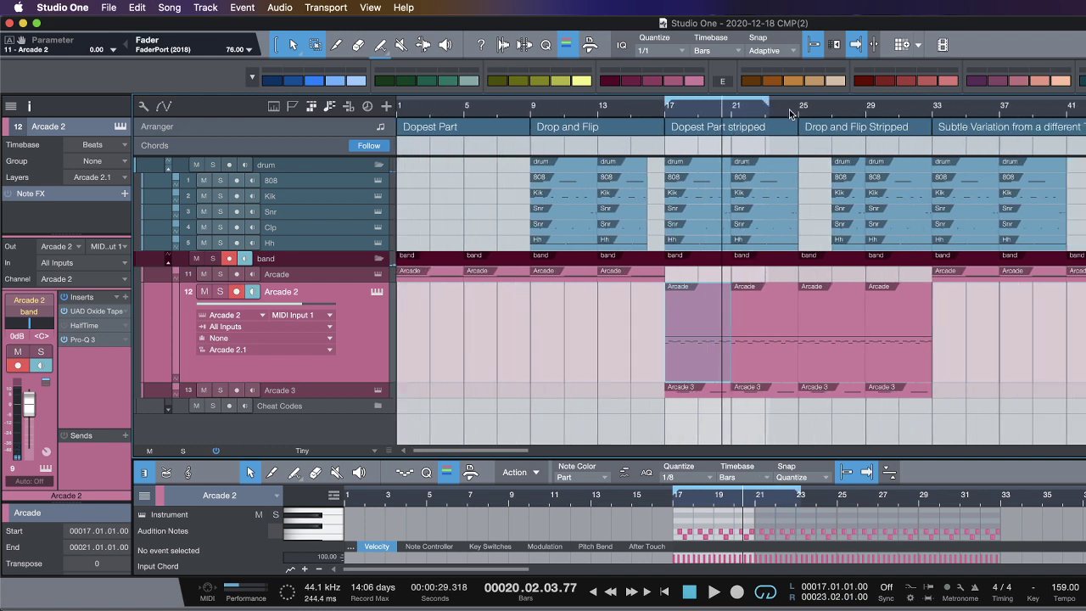
left_click(667, 108)
key("space")
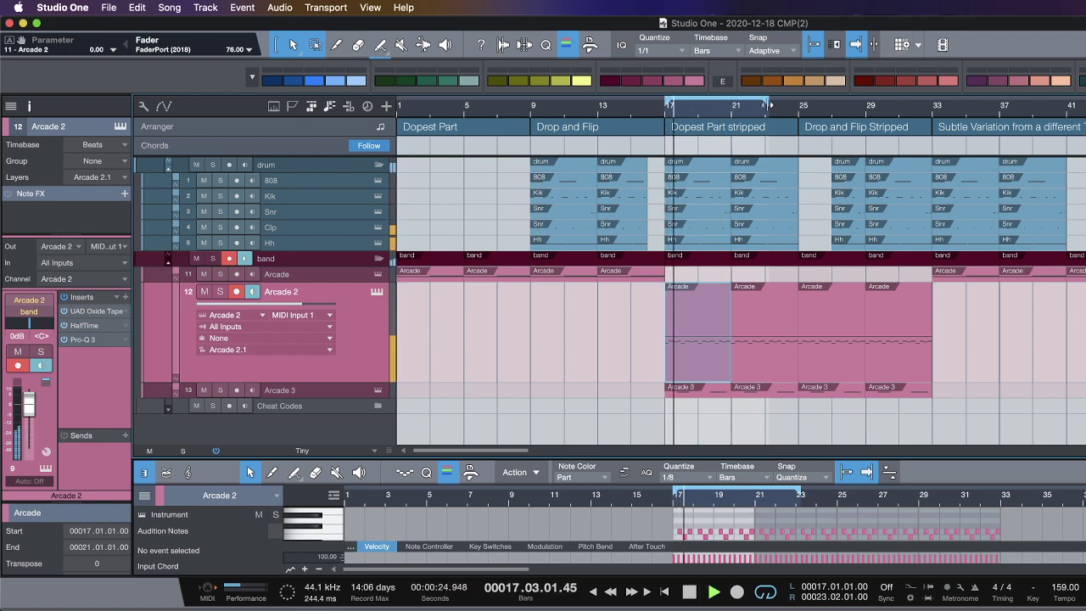
key("p")
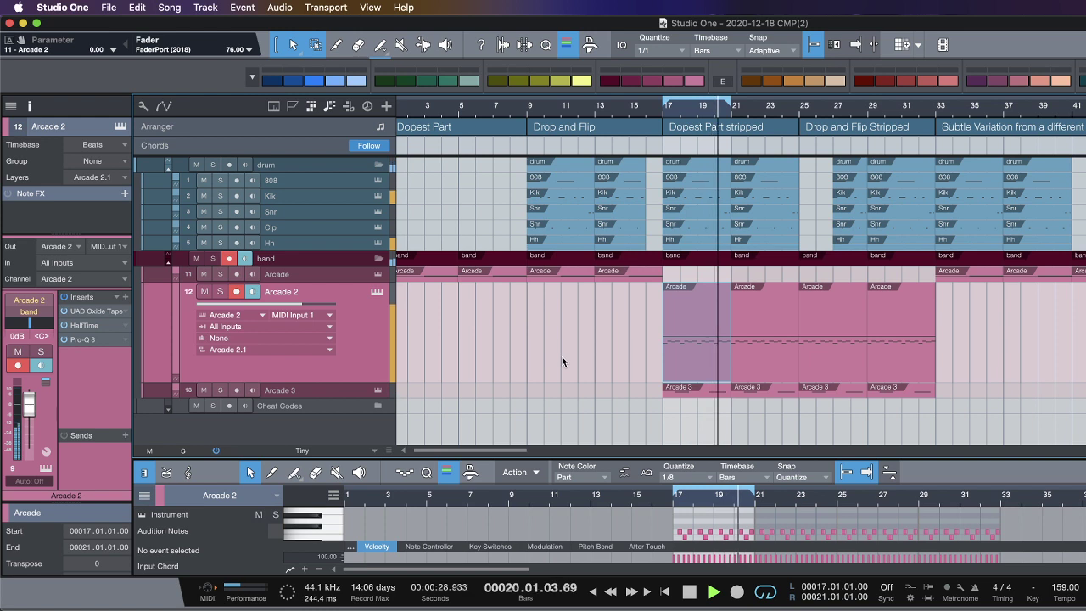
key("space")
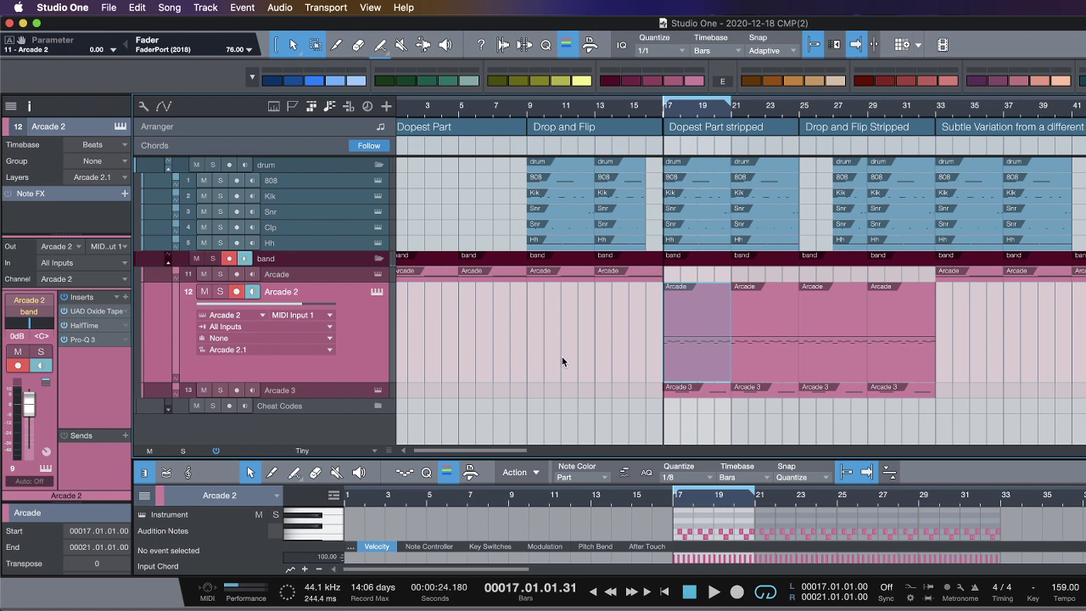
Step: Show the Arcade 3 track's Output Arcade instrument with its Desert Duduk kit
left_click(378, 393)
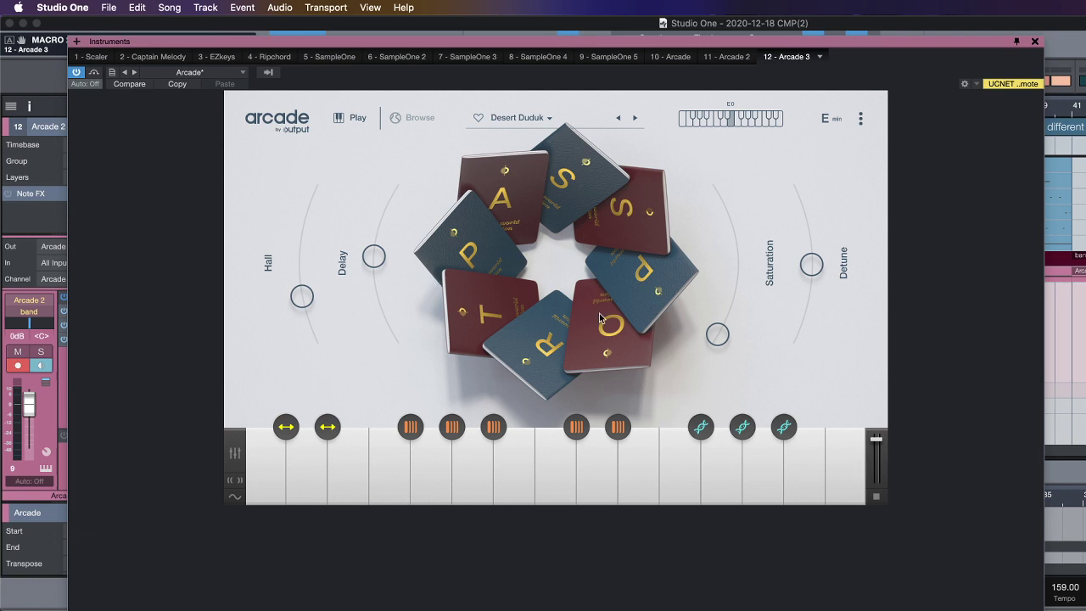
mouse_move(701, 433)
Step: Close the plugin, select Arcade 3, enlarge the piano roll, and play the loop once
left_click(1035, 41)
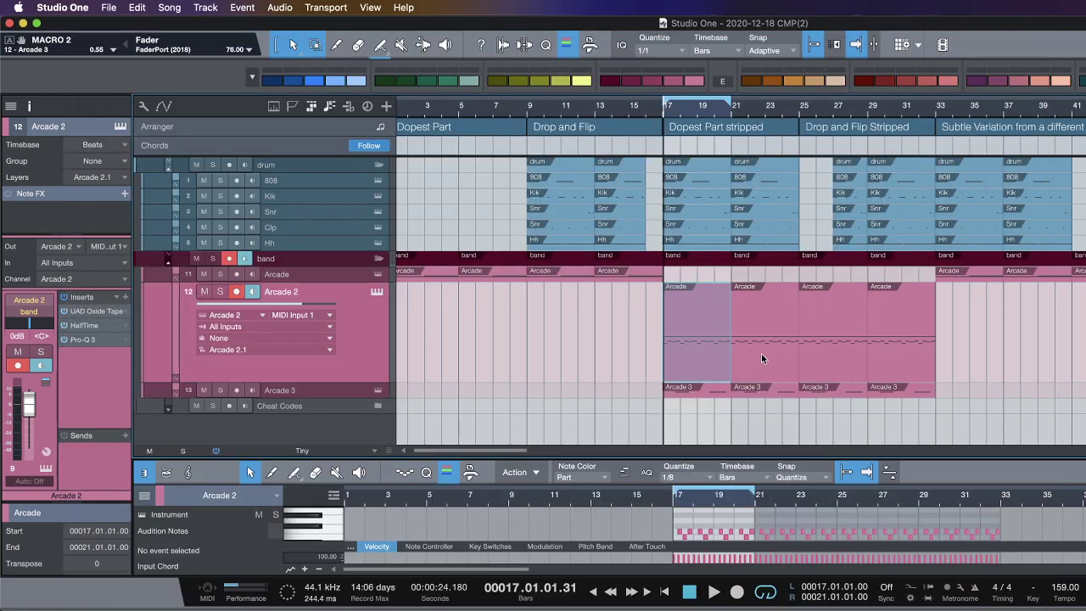
left_click(702, 391)
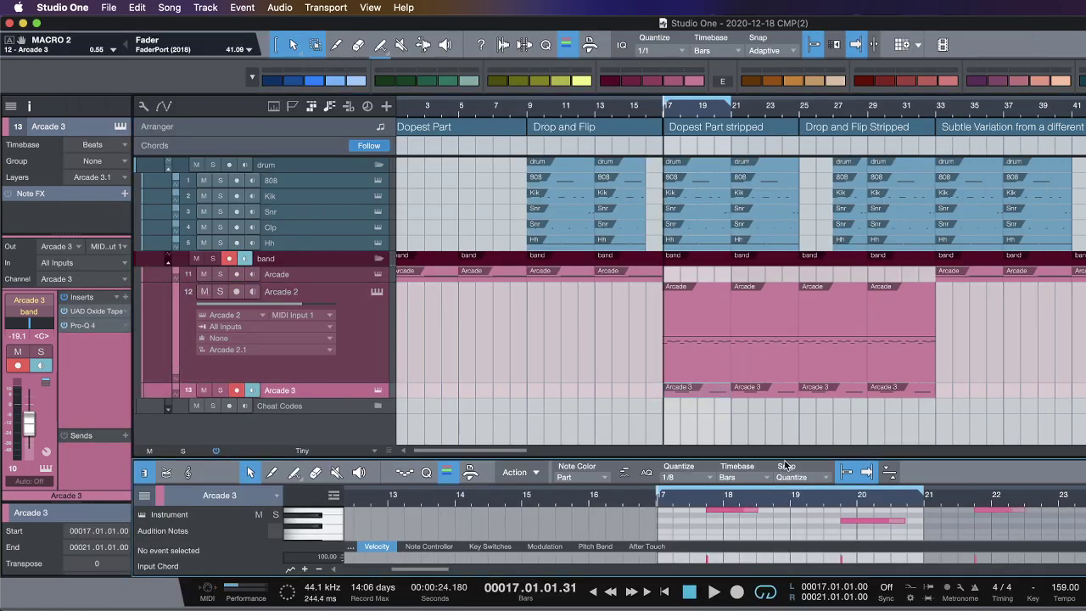
left_click_drag(797, 459, 797, 308)
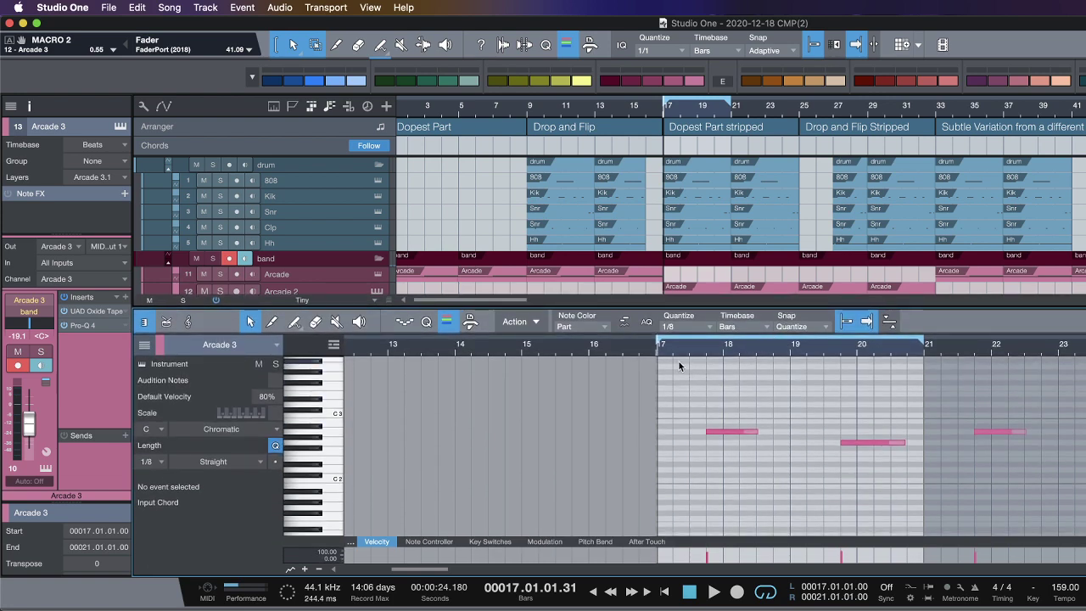
key("space")
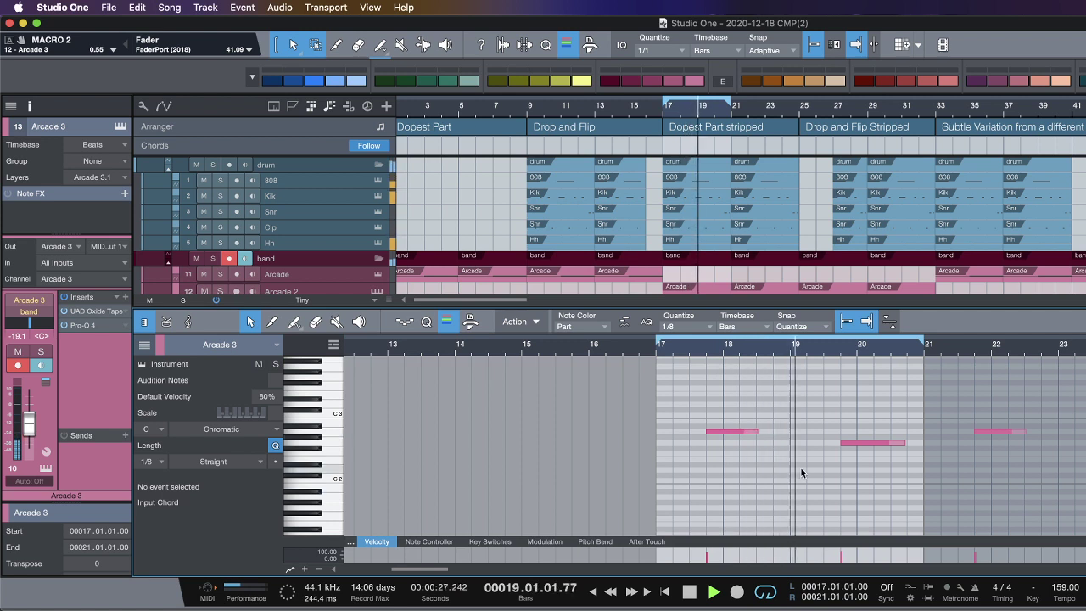
scroll(845, 466, "left", 1)
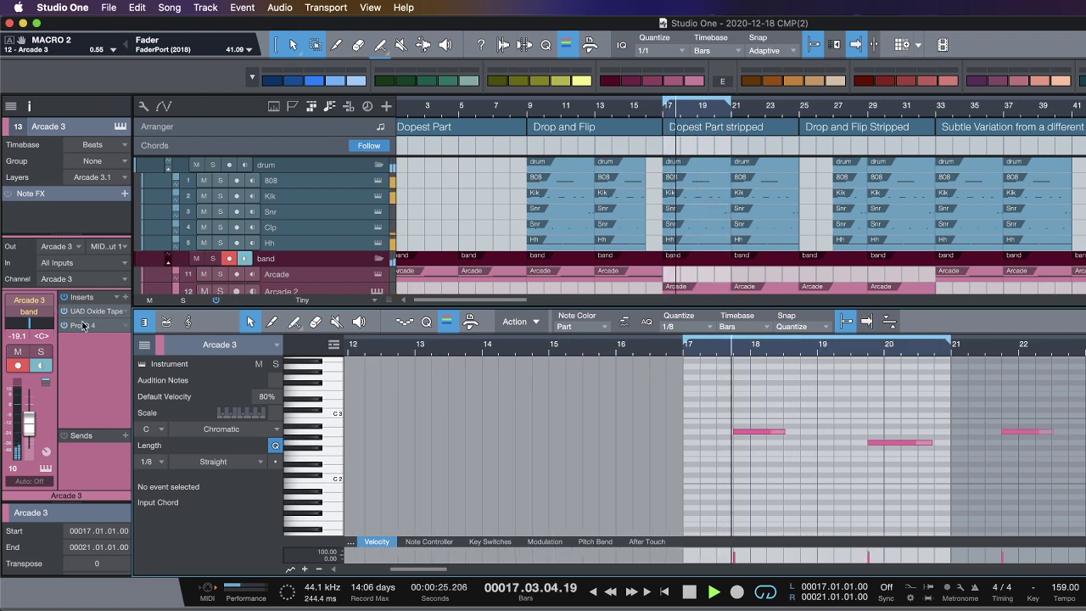
key("space")
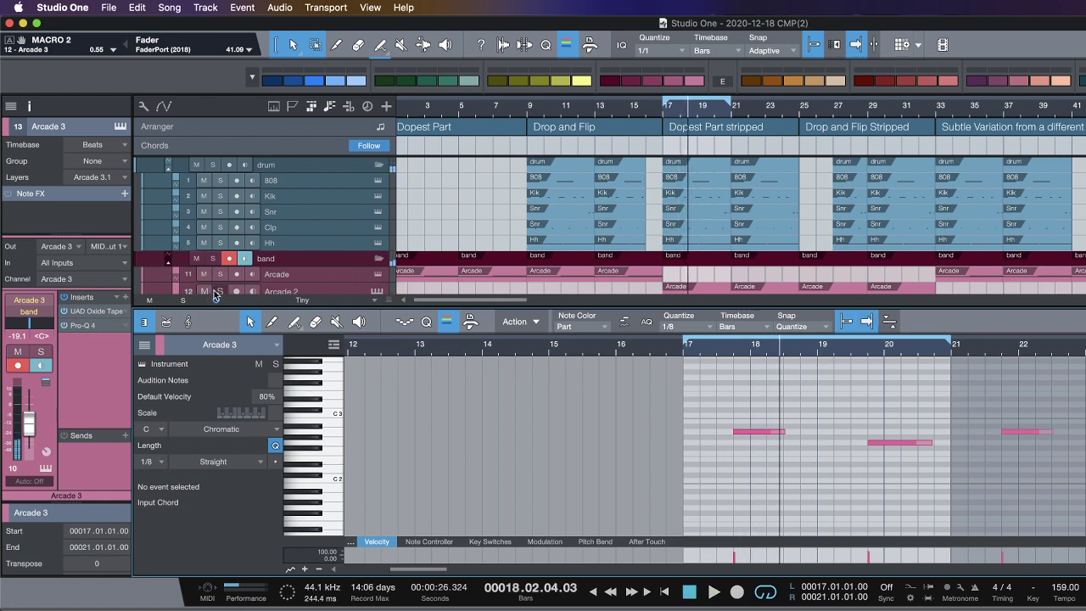
Step: Mute Arcade 2 and replay the loop from bar 17, then toggle Arcade 2 and mute Arcade 3
left_click(204, 291)
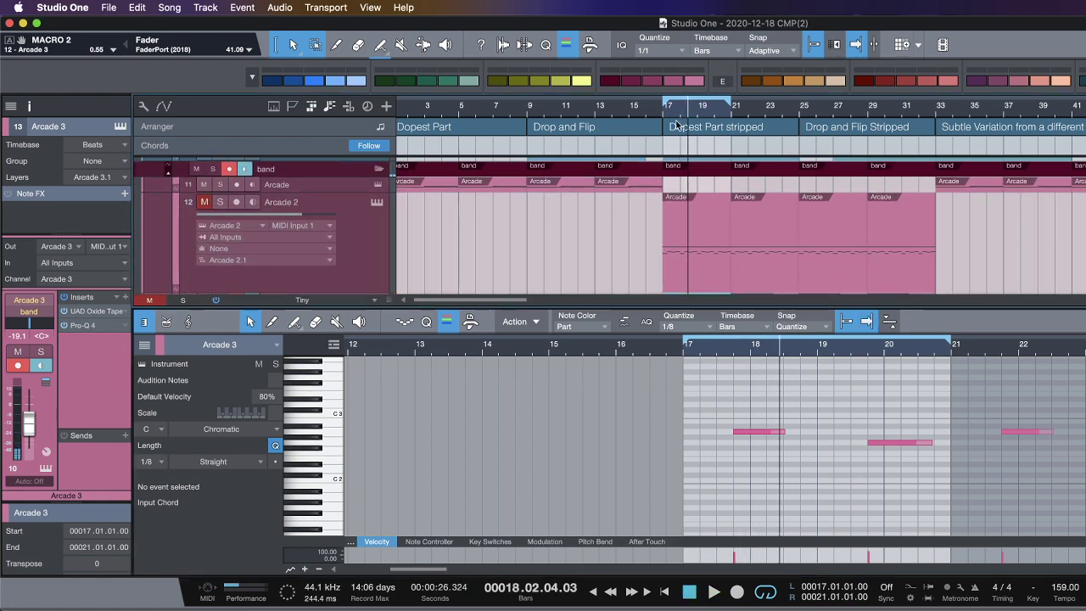
left_click(667, 117)
key("space")
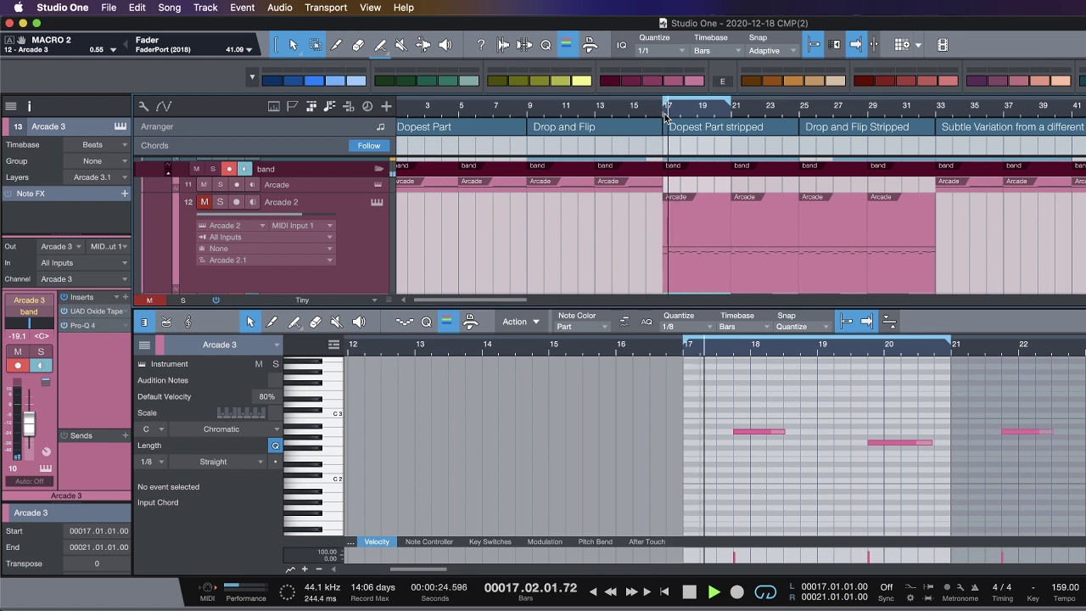
key("space")
left_click(204, 202)
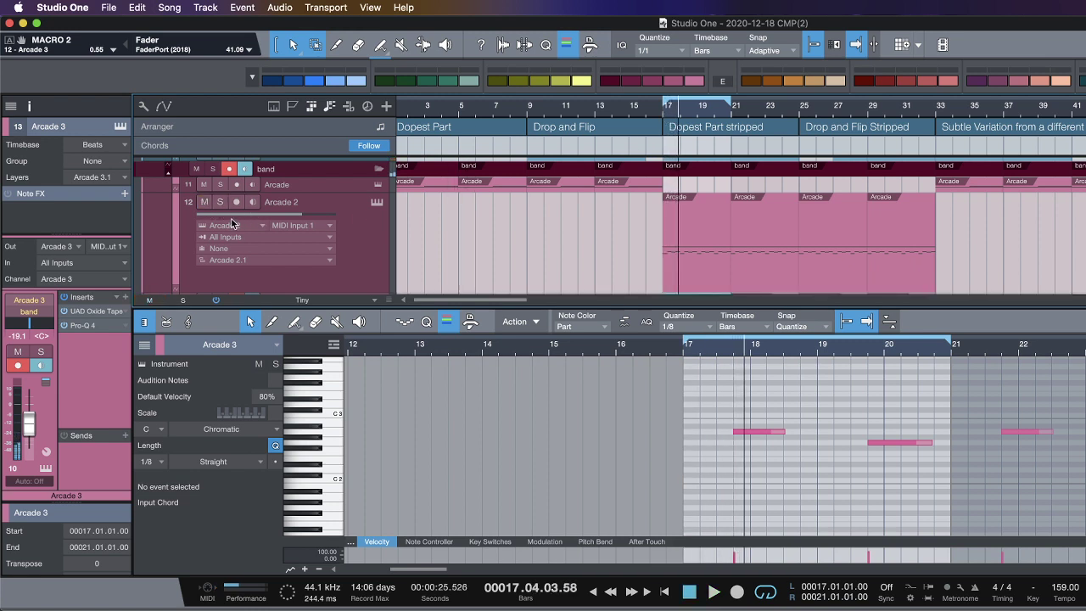
scroll(232, 223, "down", 2)
left_click(204, 243)
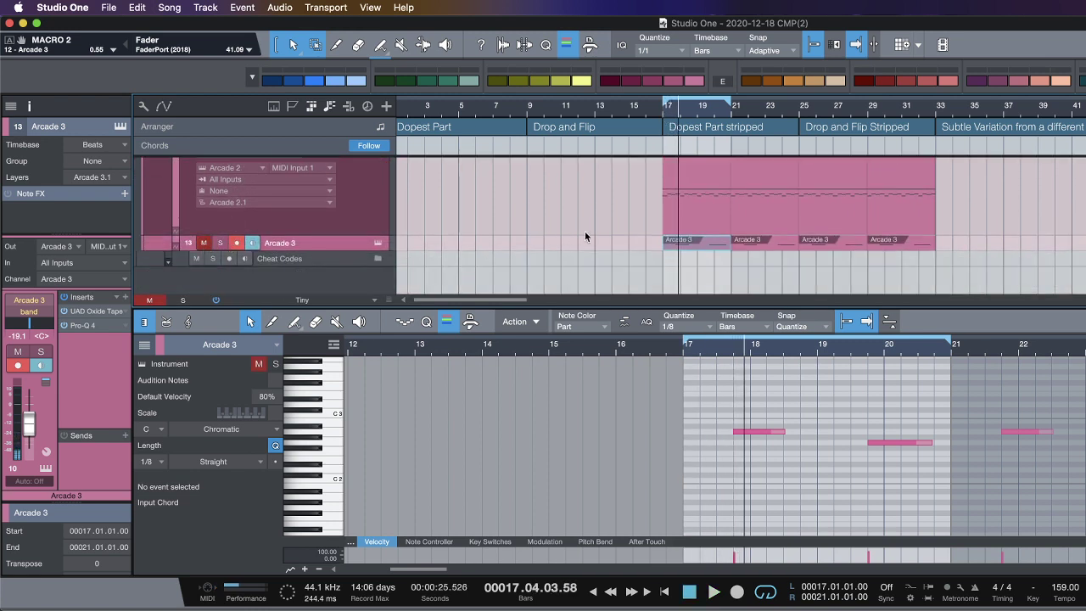
Step: Audition the loop with Arcade 3 muted, then unmute Arcade 3 and play it back with all band parts
key("space")
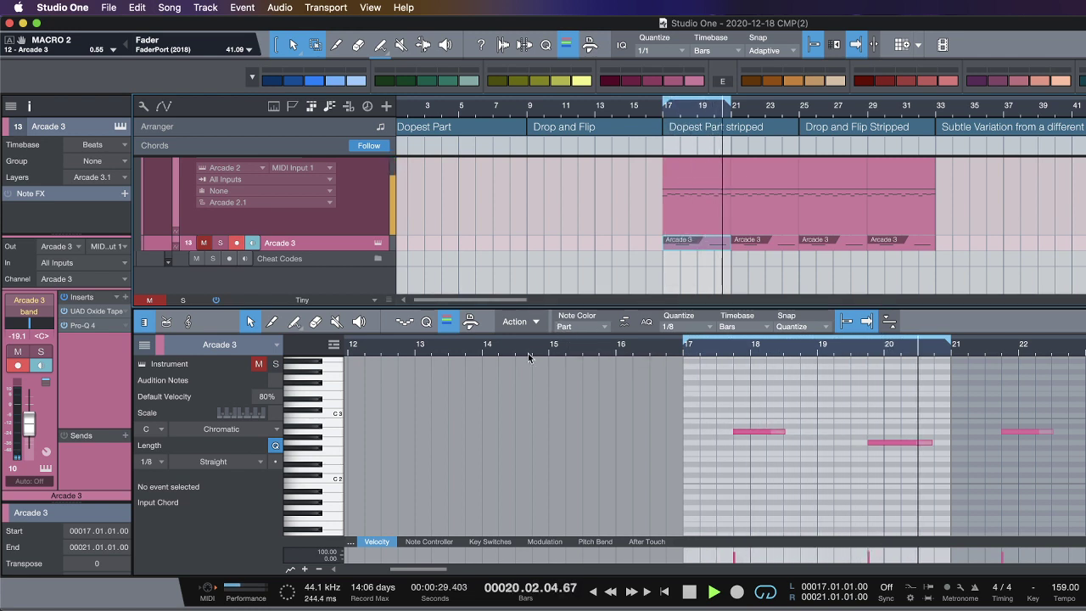
key("space")
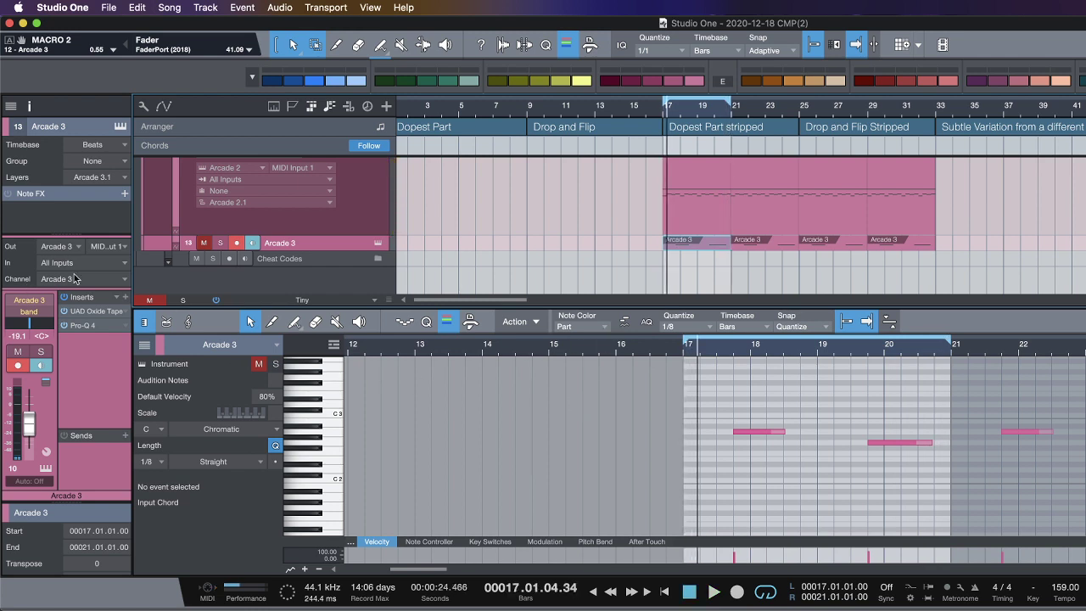
left_click(205, 246)
key("space")
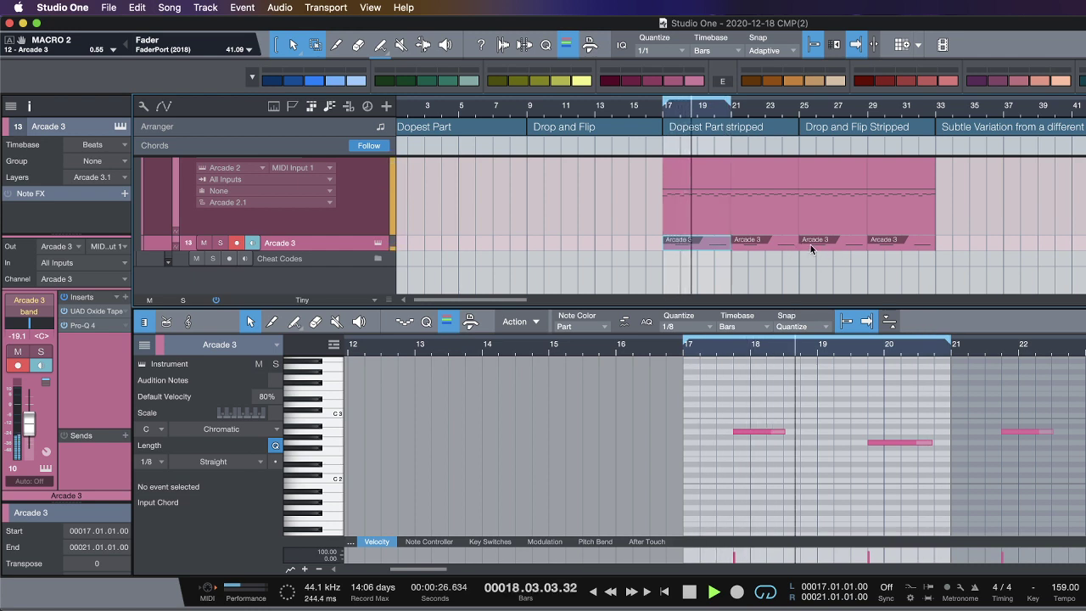
key("space")
scroll(809, 283, "up", 3)
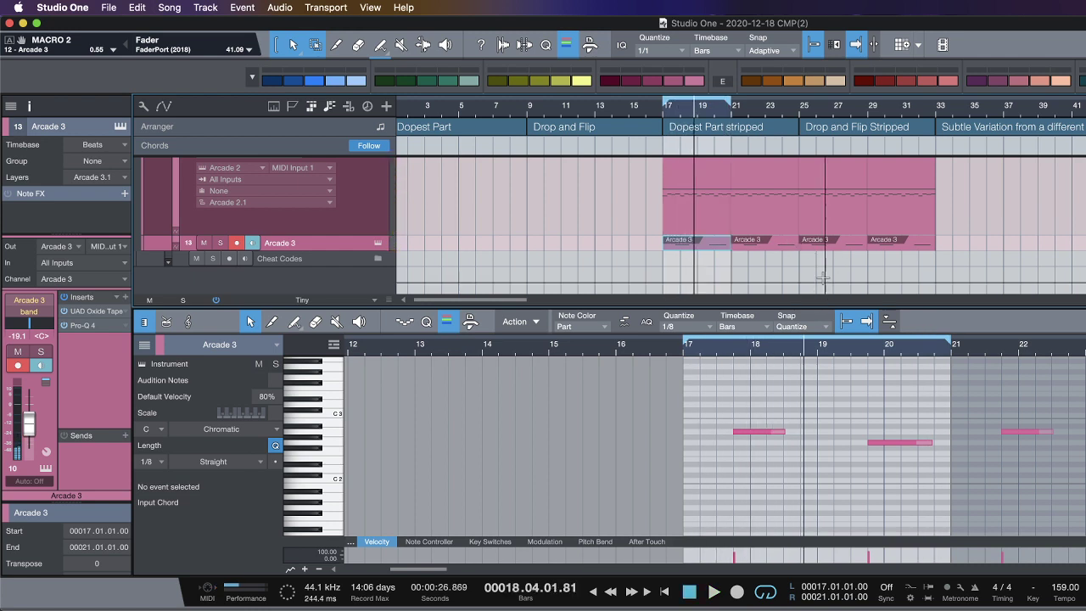
scroll(822, 276, "down", 3)
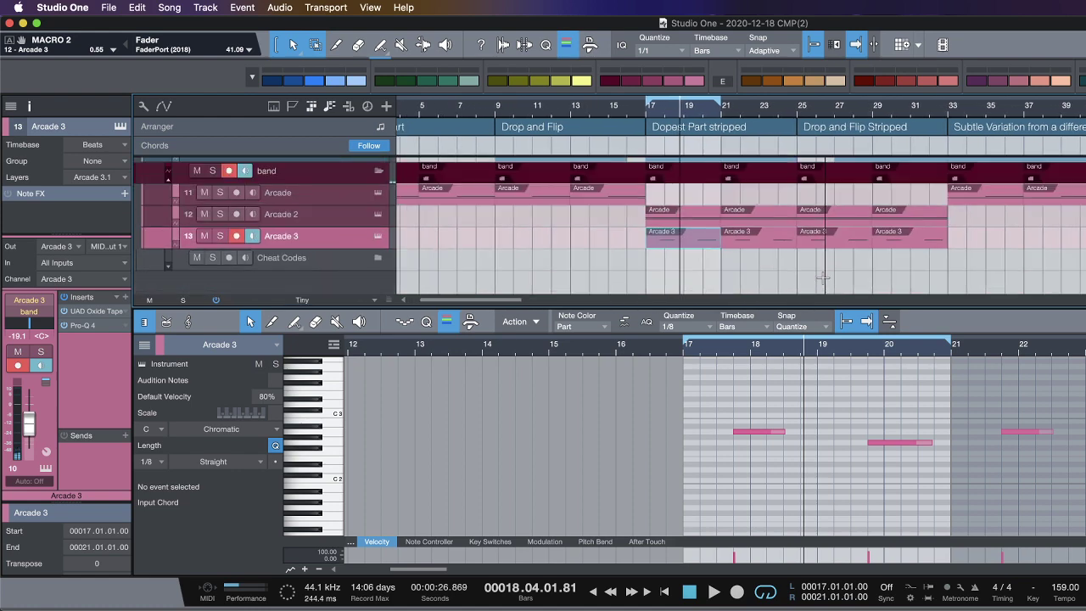
Step: Hide the note editor and mixer so the arrangement shows the drum folder tracks above the band folder
key("F3")
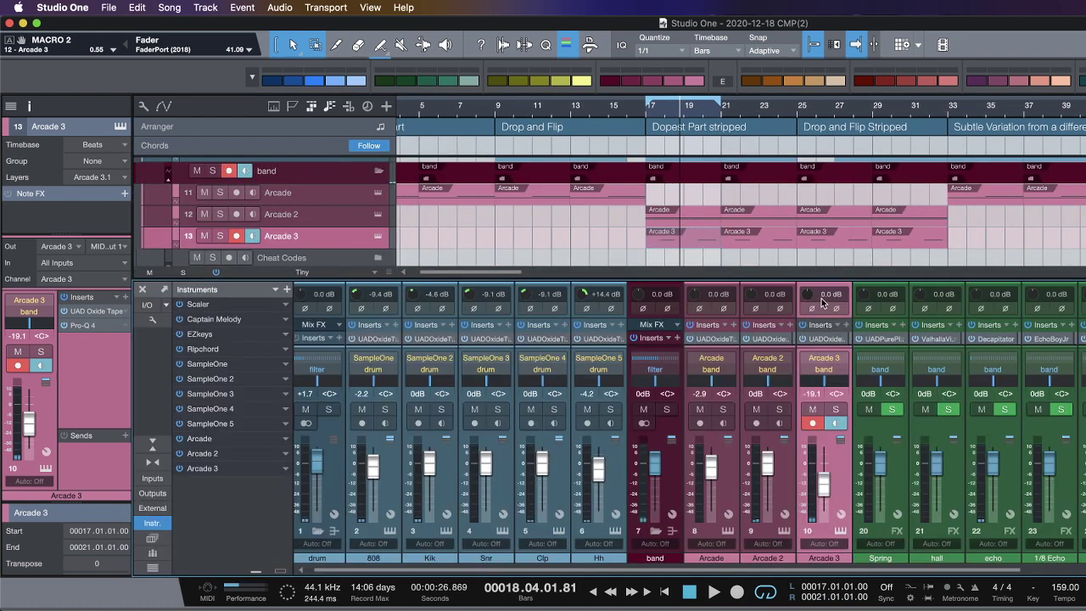
key("F3")
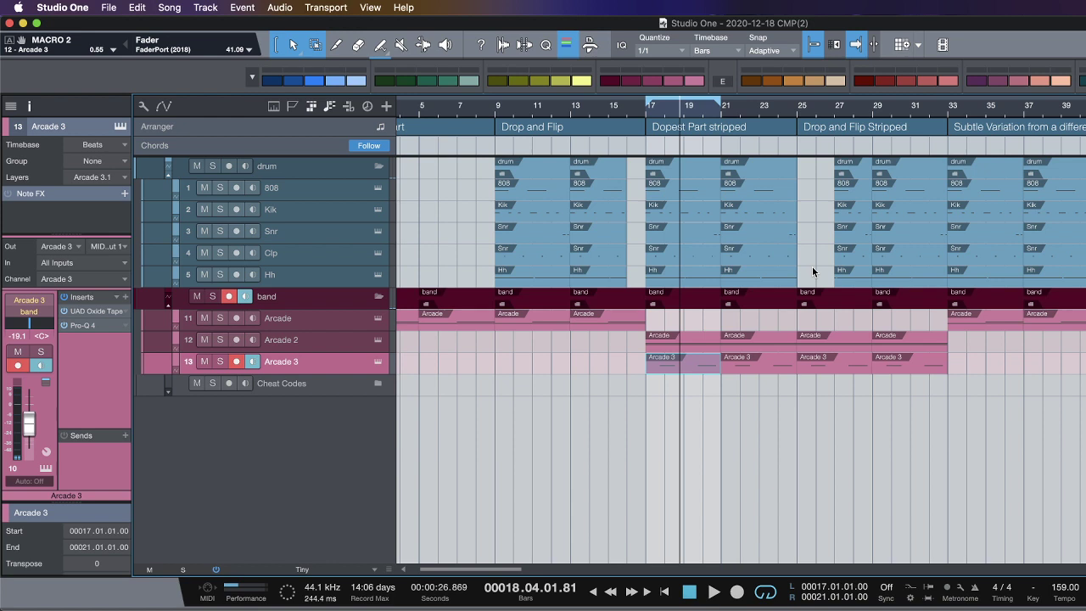